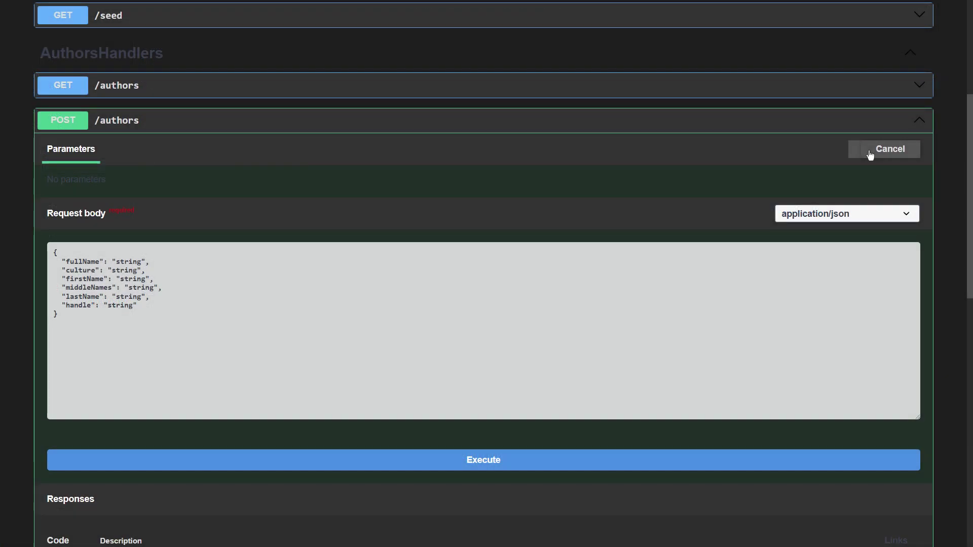
Enter full name John Doe, culture en-US and first name John in the request body.
double_click(122, 262)
text(John )
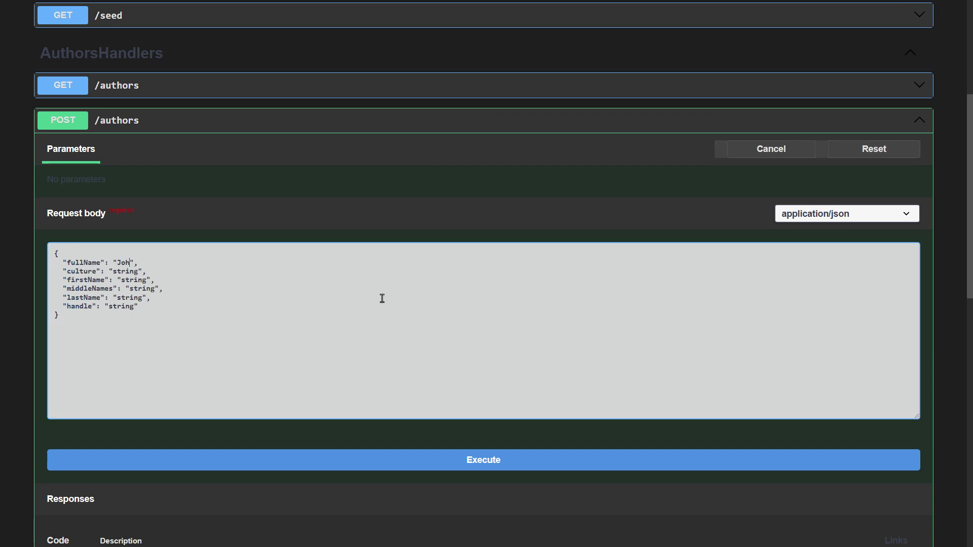
text(Doe)
key(Down)
key(Left)
key(Left)
key(ctrl+shift+Left)
text(en)
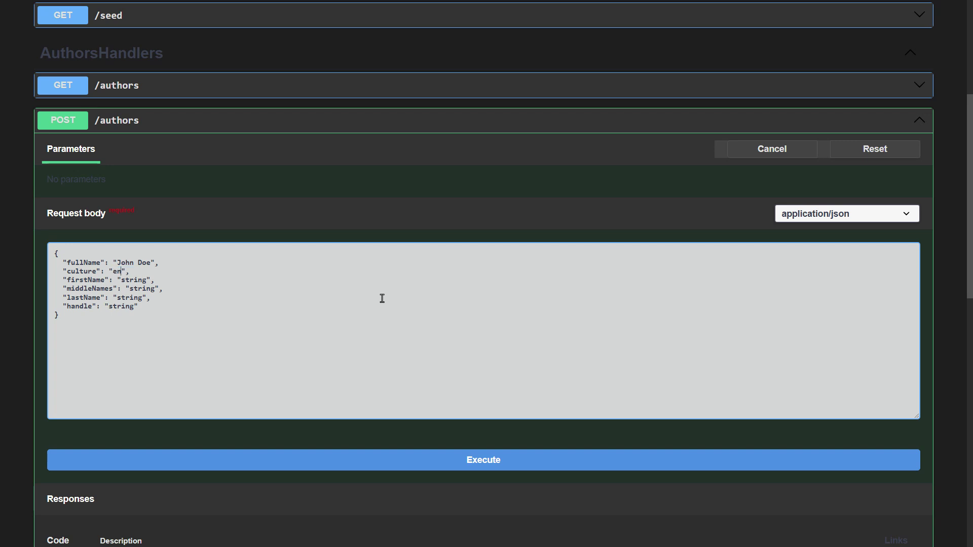
text(-US)
key(Down)
key(ctrl+Left)
key(ctrl+shift+Right)
text(John)
Clear the middleNames and lastName values and set the handle to john-doe.
key(Down)
key(ctrl+Left)
key(ctrl+shift+Right)
key(BackSpace)
key(Down)
key(ctrl+Left)
key(ctrl+shift+Right)
key(BackSpace)
key(Down)
key(ctrl+Left)
key(ctrl+shift+Right)
text(john-doe)
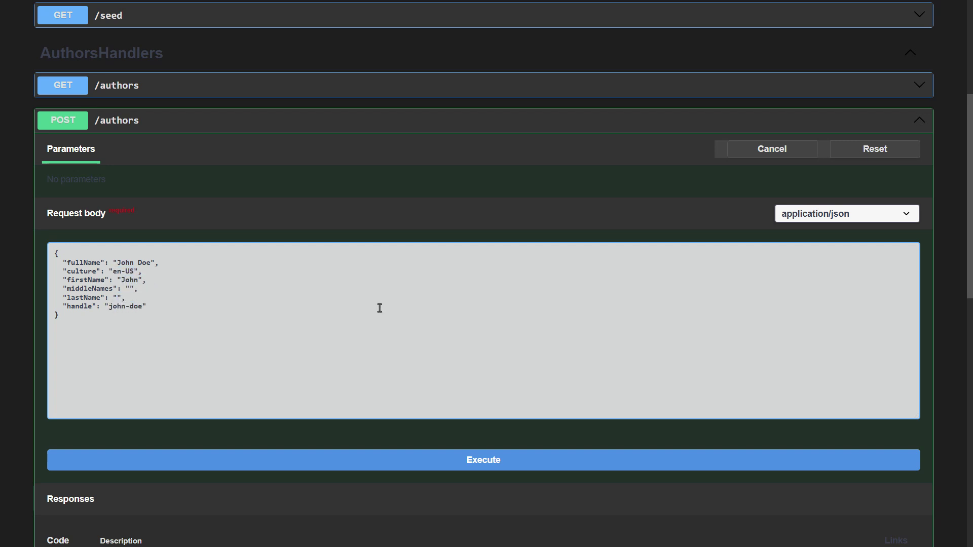
Send the John Doe request, add last name Doe after the 400 error, and resend for 200.
click(341, 462)
scroll(431, 444, down, 5)
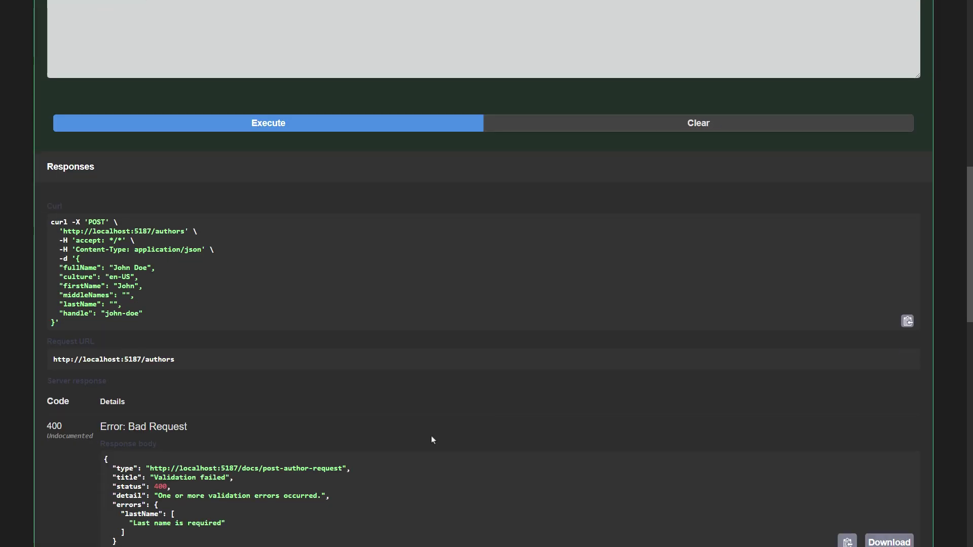
scroll(431, 442, down, 3)
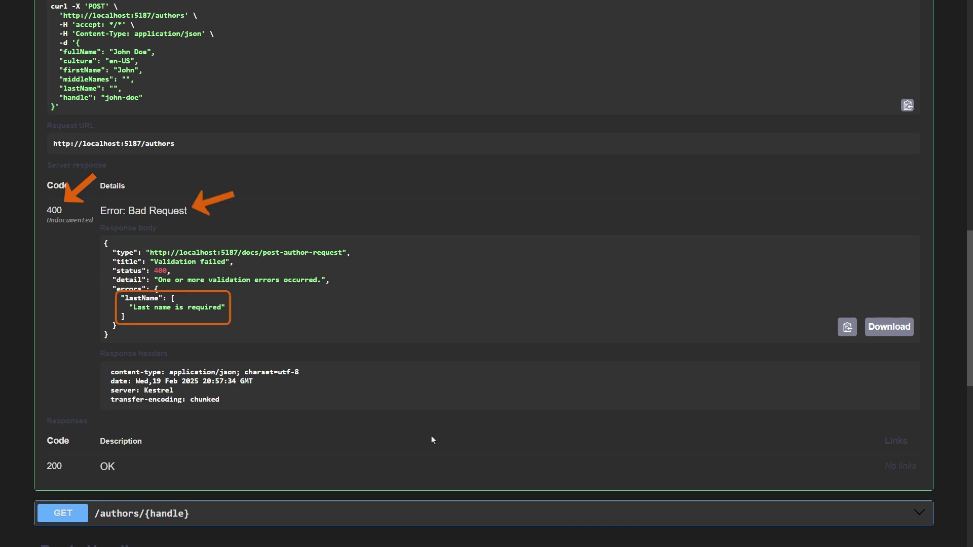
scroll(432, 440, up, 1)
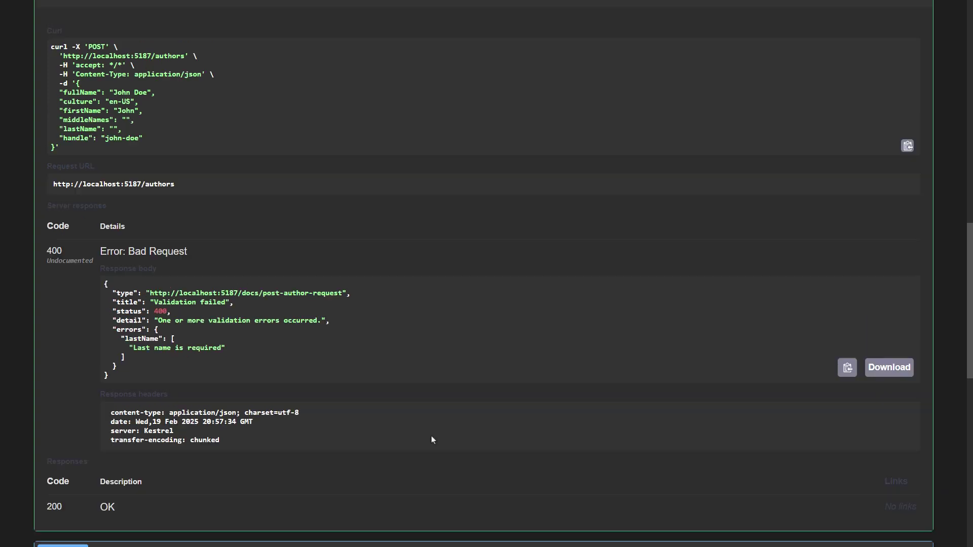
scroll(432, 440, up, 10)
click(116, 297)
text(Doe",)
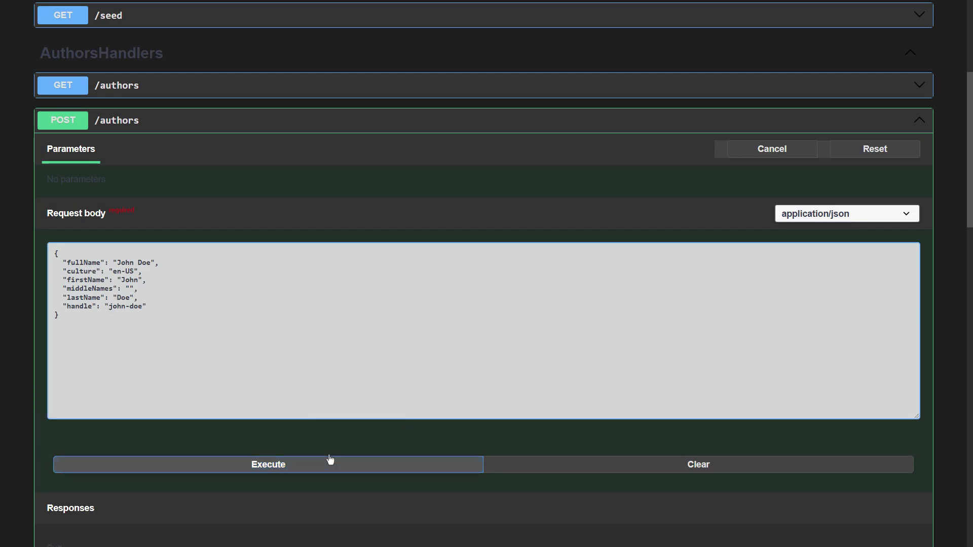
click(330, 460)
scroll(428, 425, down, 7)
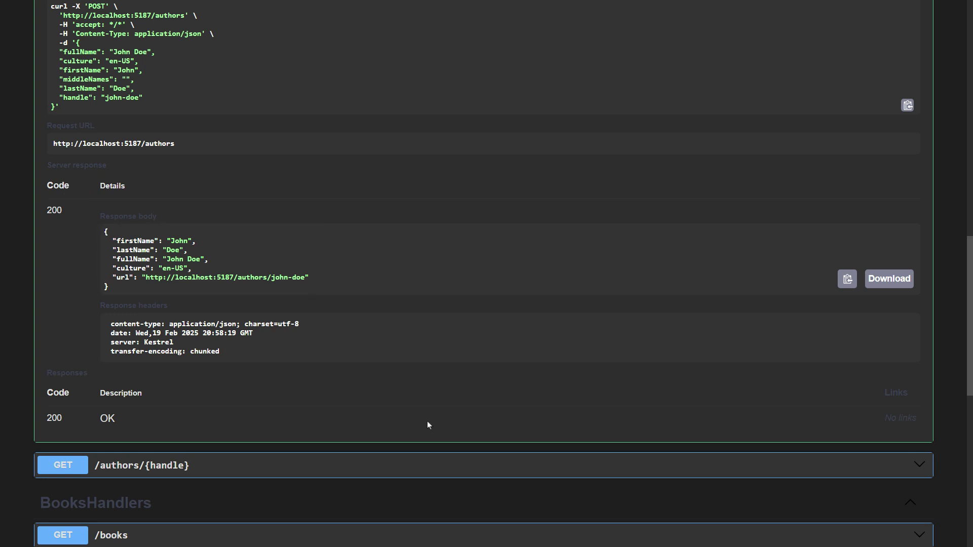
scroll(456, 403, up, 5)
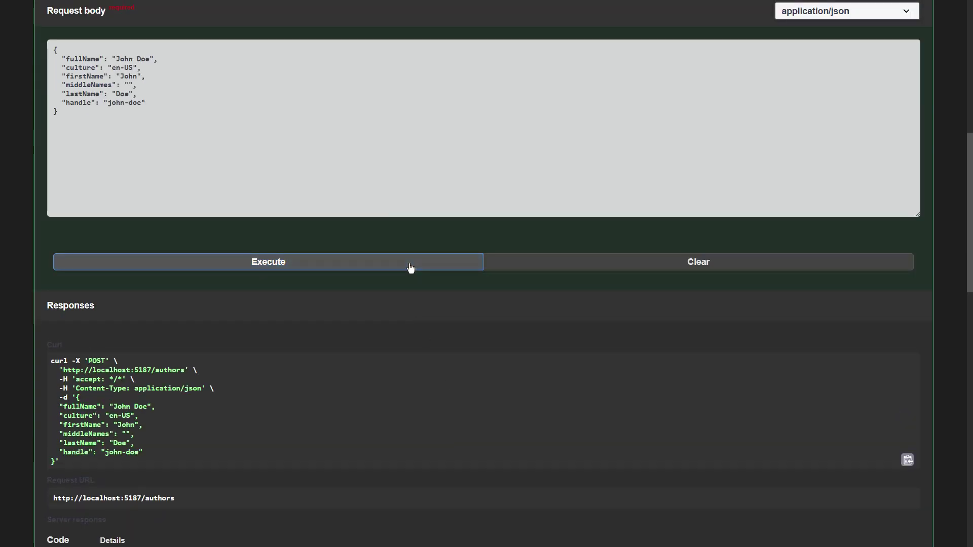
click(411, 268)
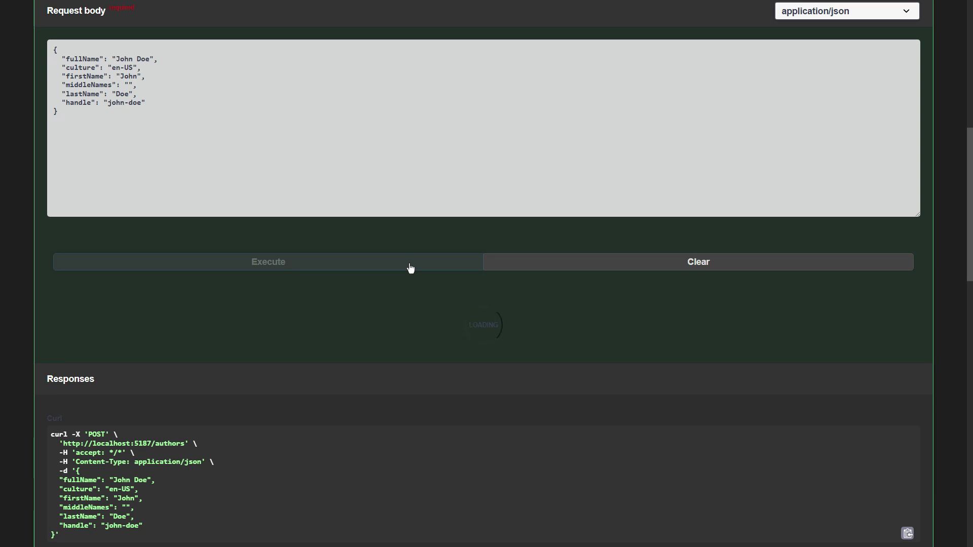
scroll(411, 269, down, 3)
scroll(411, 269, down, 2)
scroll(398, 306, down, 1)
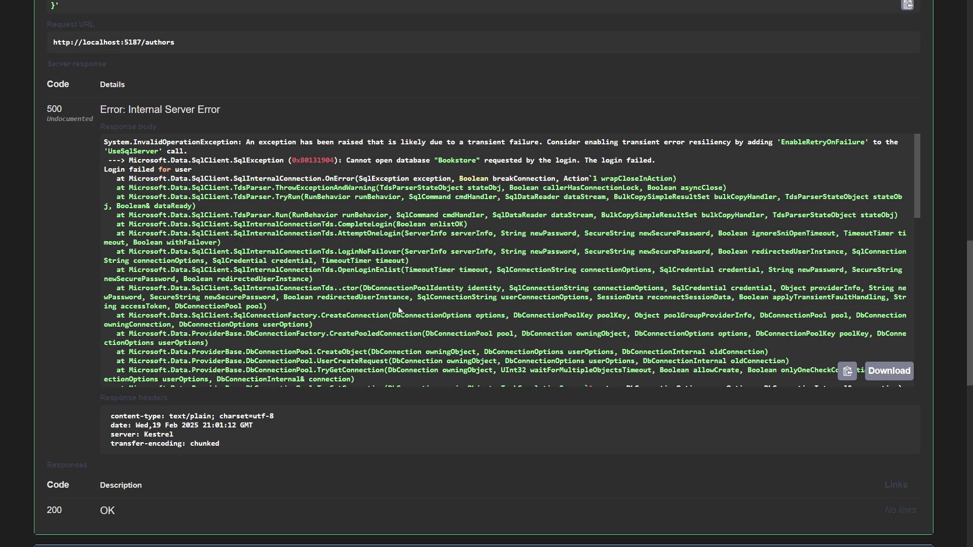
scroll(399, 310, up, 10)
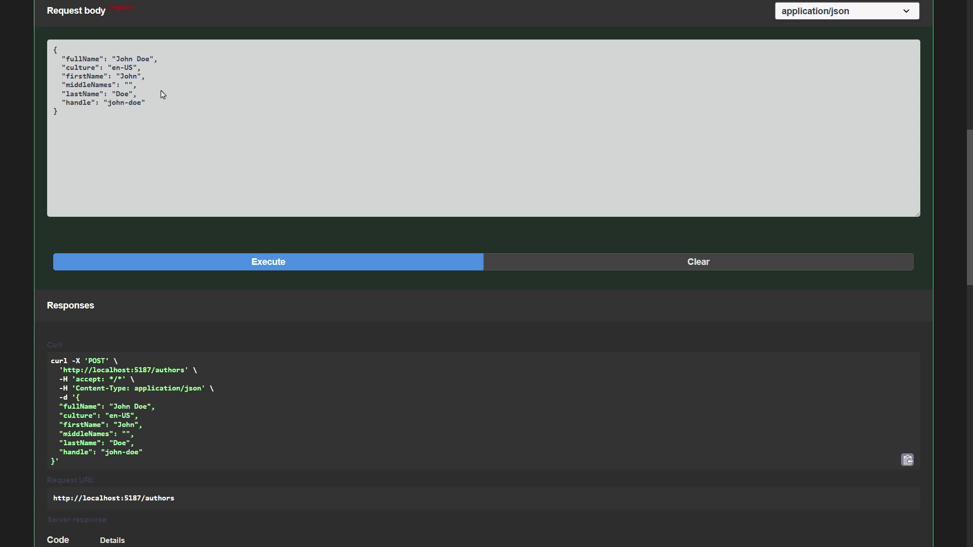
Change the culture to en-somewhere and resend the request, getting a 500 CultureNotFoundException.
key(BackSpace)
key(BackSpace)
text(somewhere)
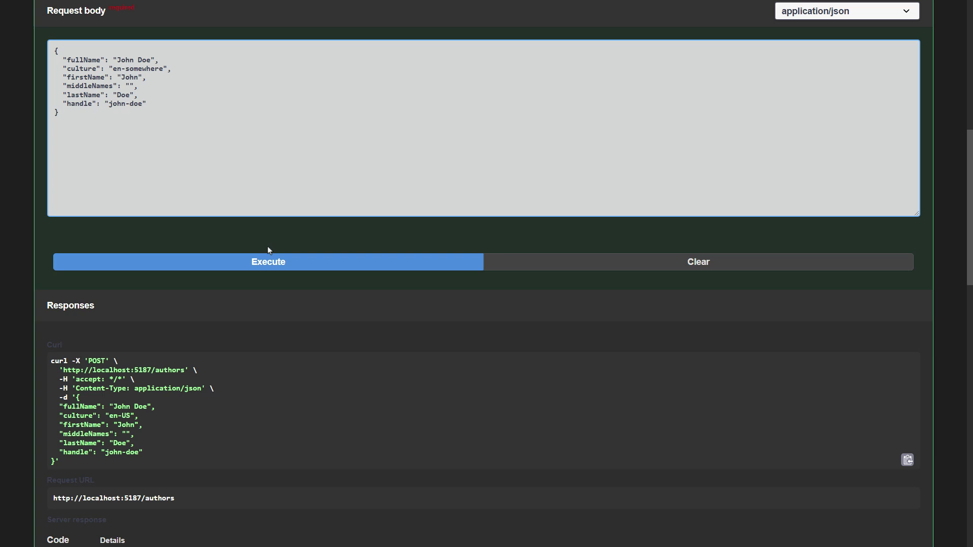
click(272, 263)
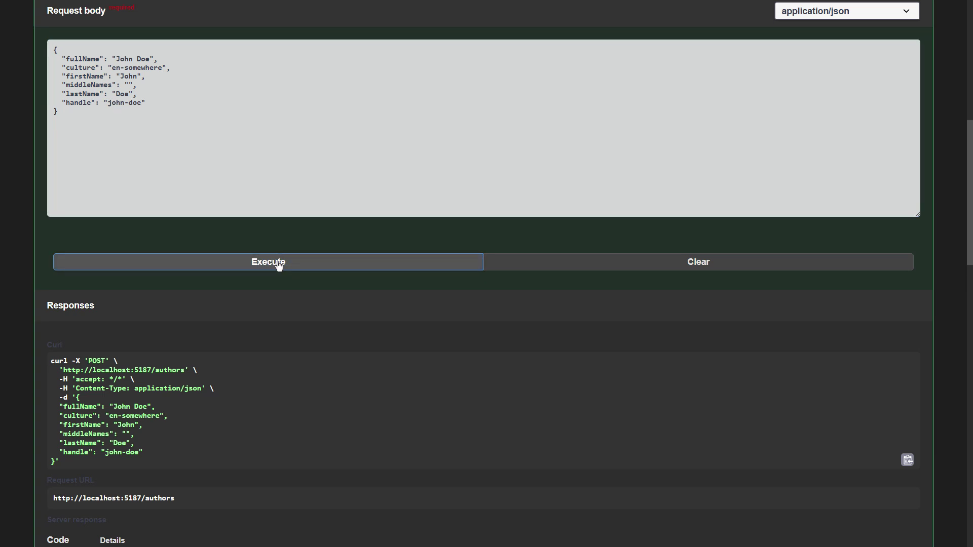
scroll(348, 330, down, 2)
scroll(348, 330, down, 4)
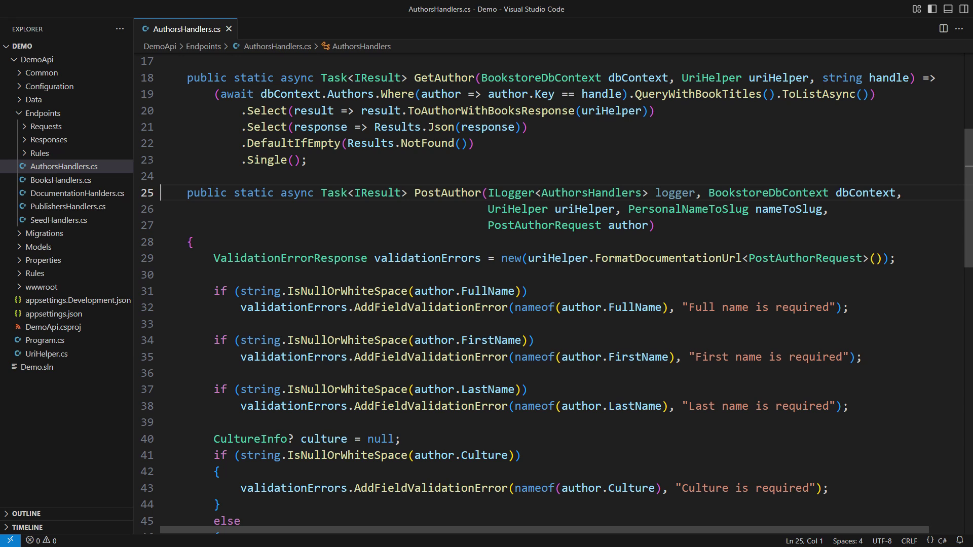
key(Down)
key(Down)
key(Down)
key(Down)
key(Down)
key(Down)
key(shift+Down)
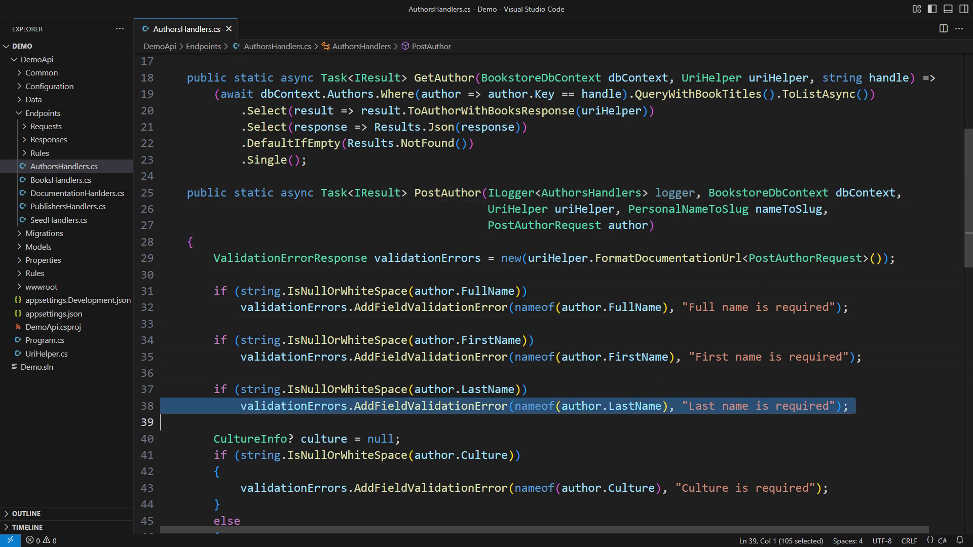
key(Down)
key(Down)
key(Down)
key(Down)
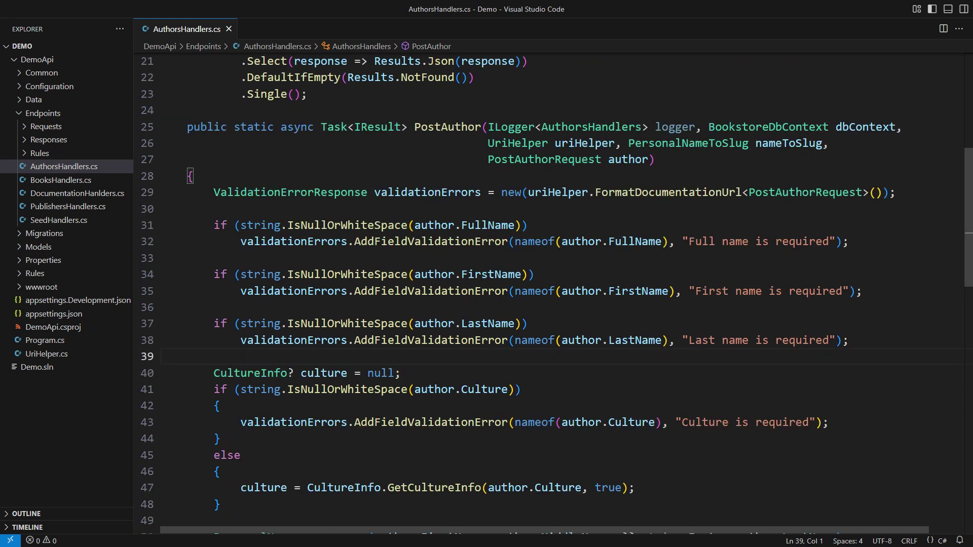
key(Down)
key(Down)
key(Down)
key(Down)
key(Down)
key(Down)
scroll(548, 288, down, 5)
key(Down)
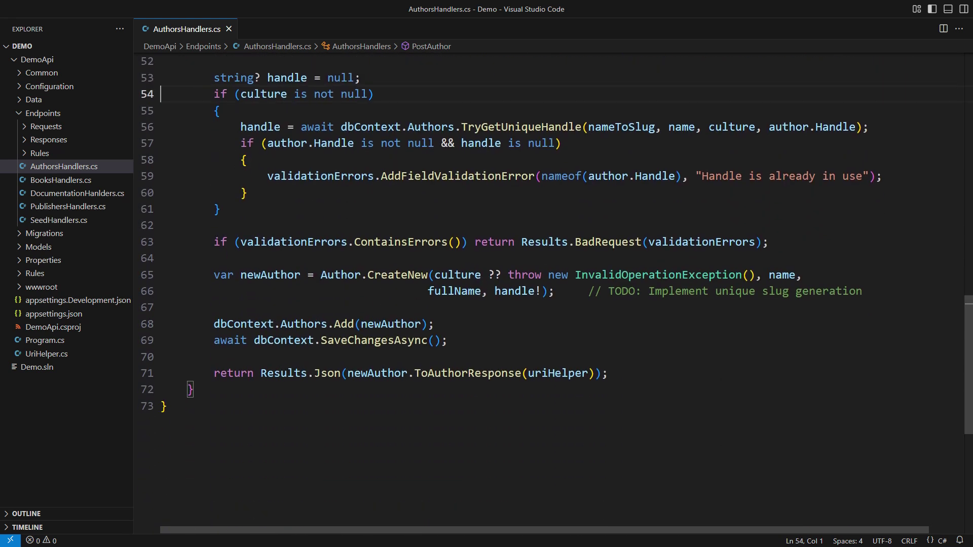
key(Down)
key(Down)
key(Down)
key(shift+Down)
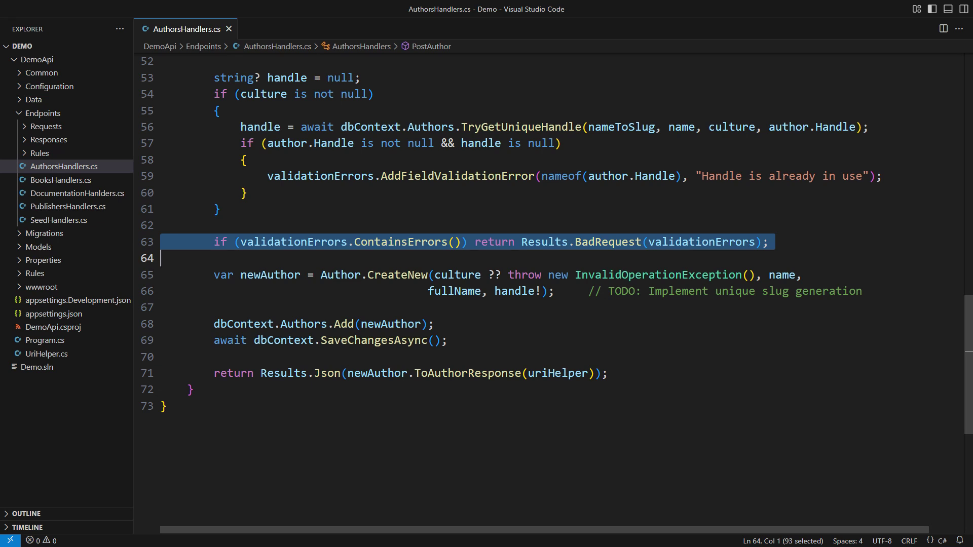
key(Escape)
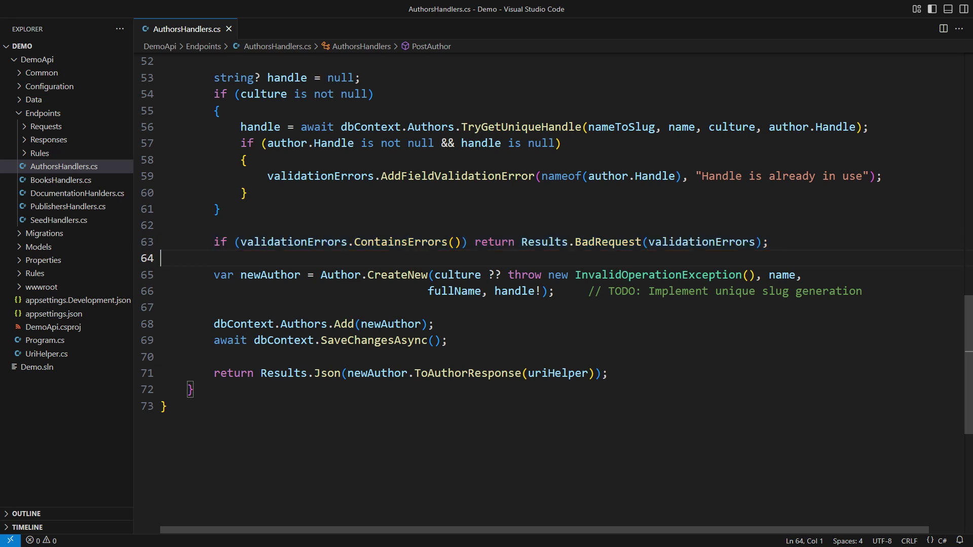
key(Up)
key(Up)
key(Up)
key(Up)
key(Up)
key(Up)
key(shift+Down)
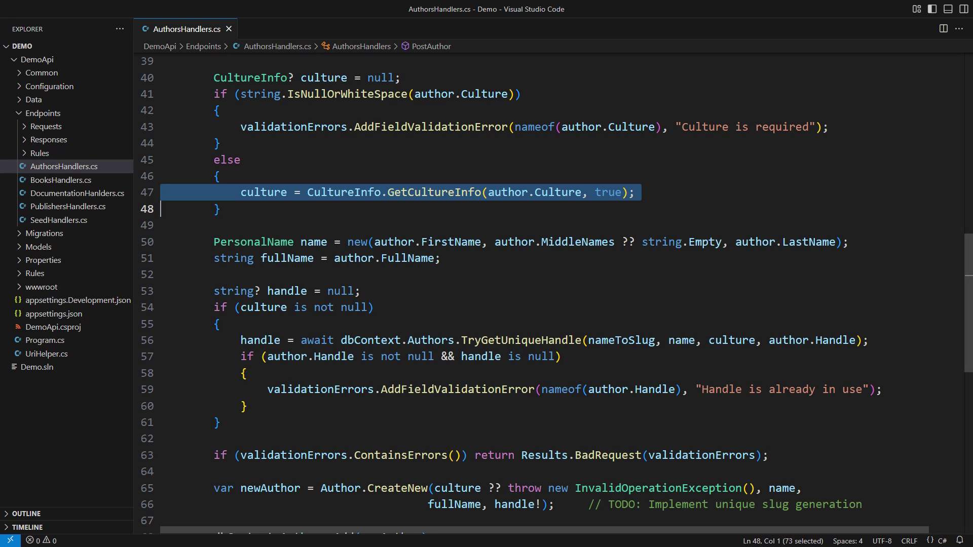
key(Up)
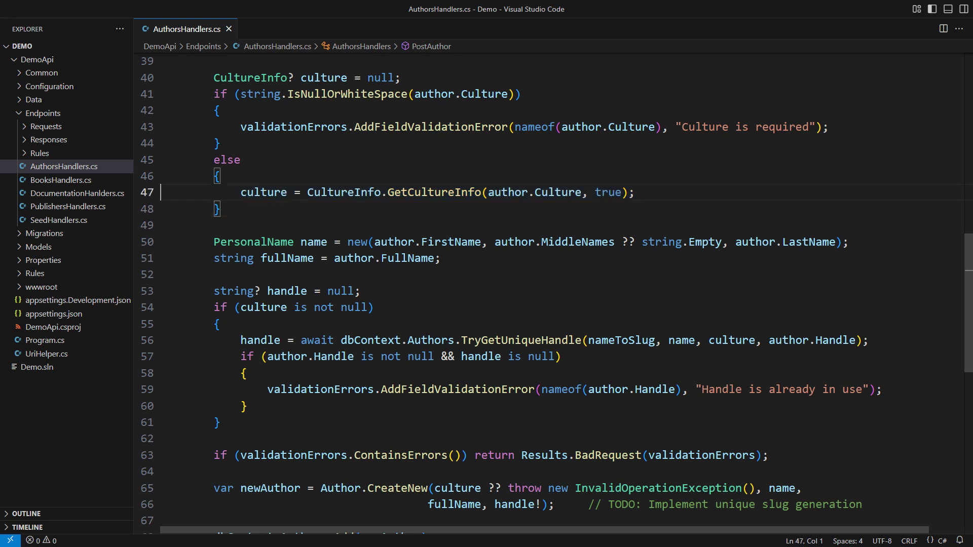
key(Up)
key(Up)
key(Up)
key(ctrl+l)
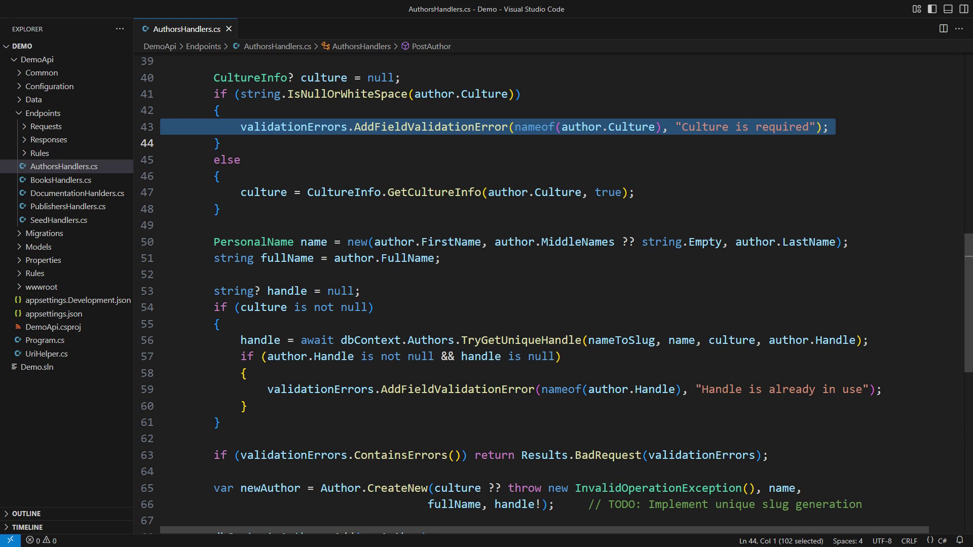
key(Escape)
key(Up)
key(Up)
key(Up)
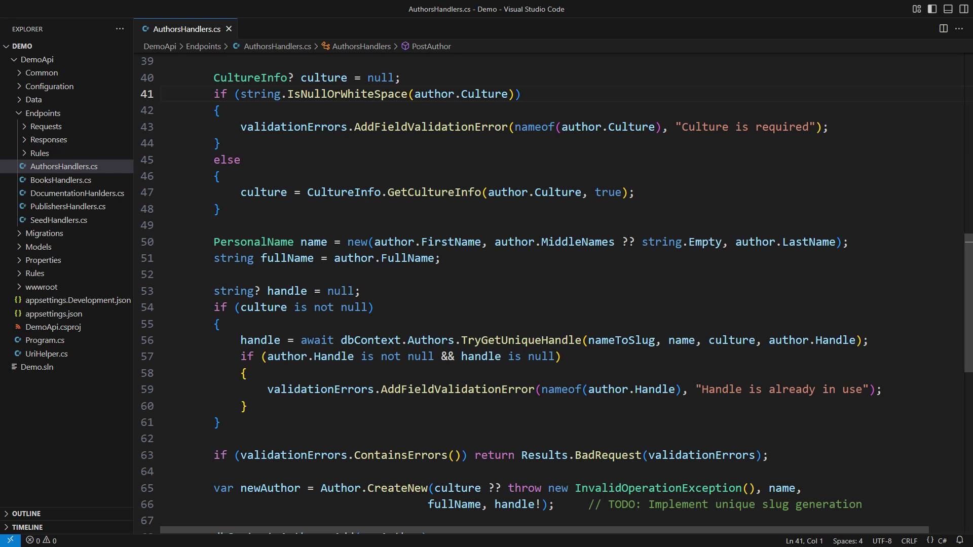
key(Up)
key(Up)
key(Up)
key(Up)
key(Up)
key(Up)
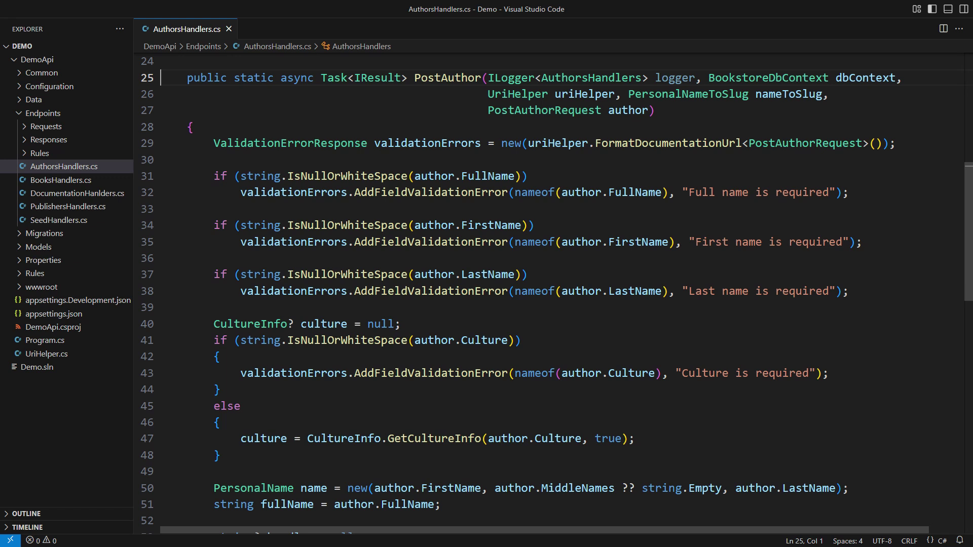
Paste an empty body and a new private HandlePostAuthor method signature below PostAuthor's signature.
key(Down)
key(Down)
key(End)
key(Return)
key(Return)
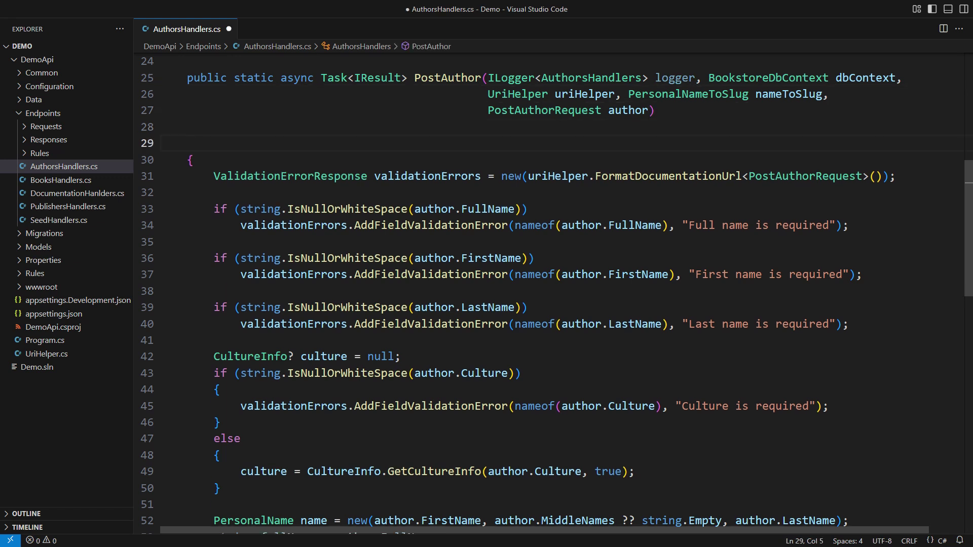
key(ctrl+v)
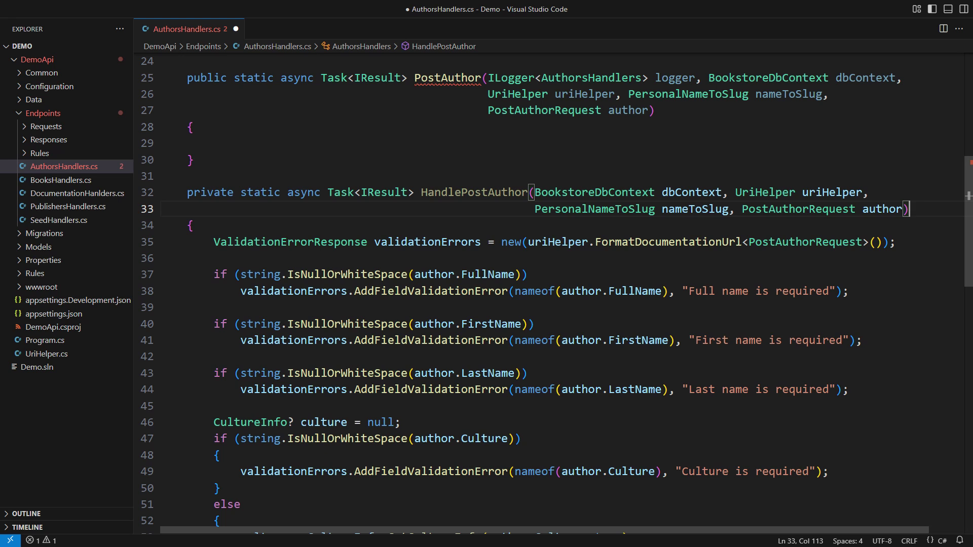
Put a try block calling HandlePostAuthor in PostAuthor, with a catch returning Results.InternalServerError().
key(Up)
key(Up)
key(Up)
key(Up)
text(try)
key(Return)
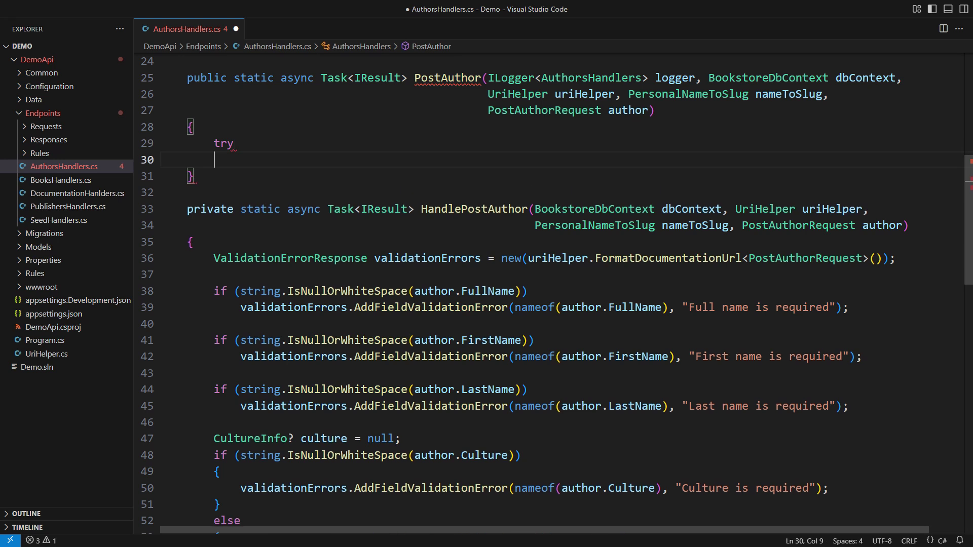
text({)
key(Return)
text(return await HandlePostAuthor(dbContext, uriHelper, nameToSlug,)
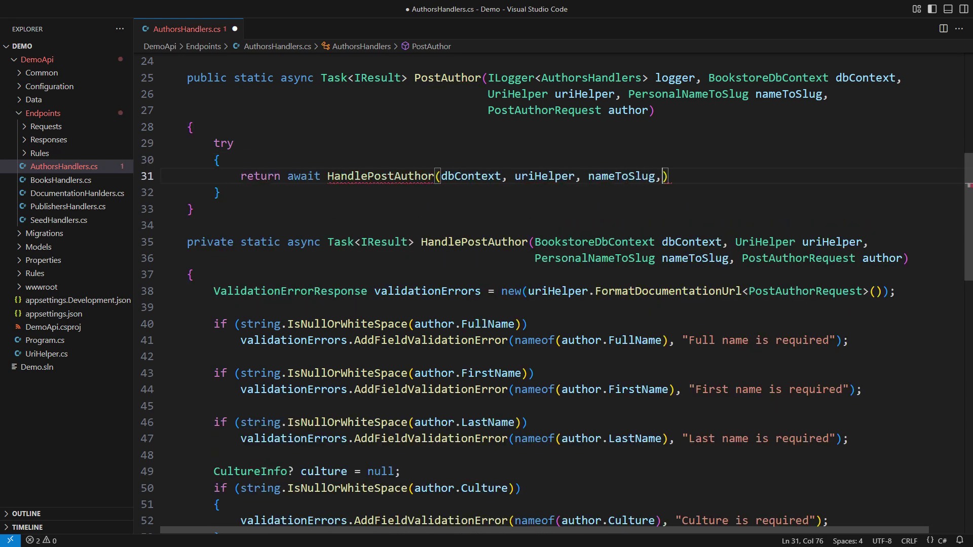
text( author);)
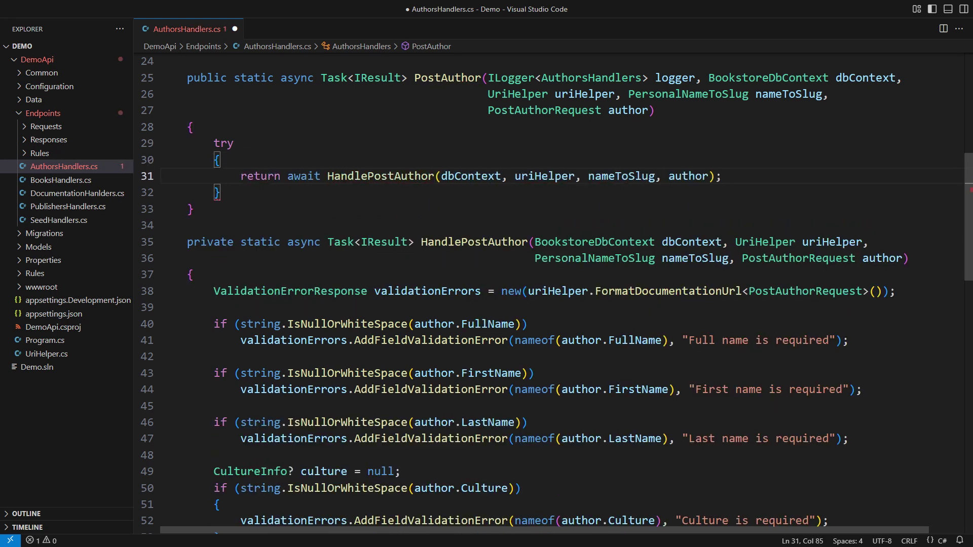
key(Down)
key(Return)
text(catch)
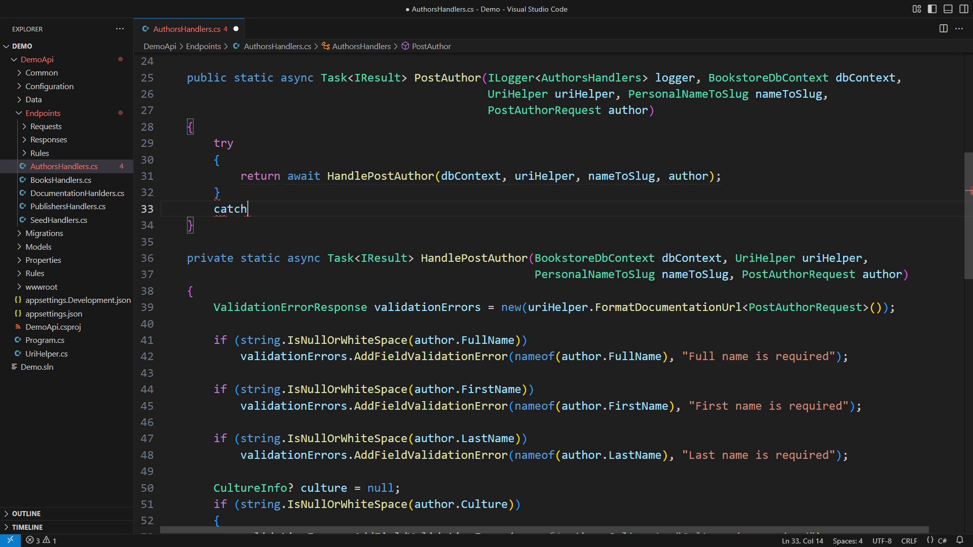
key(Return)
text({)
key(Return)
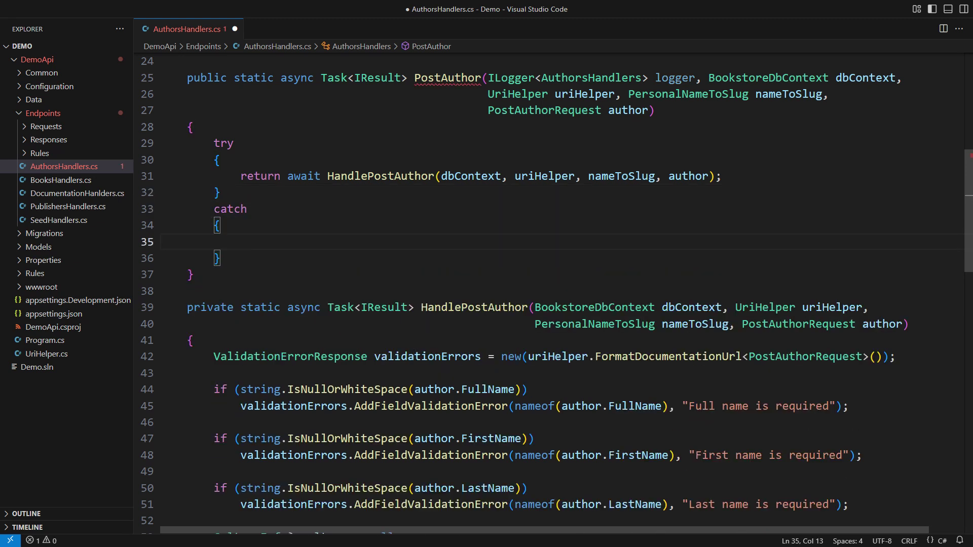
text(return Results.Inte)
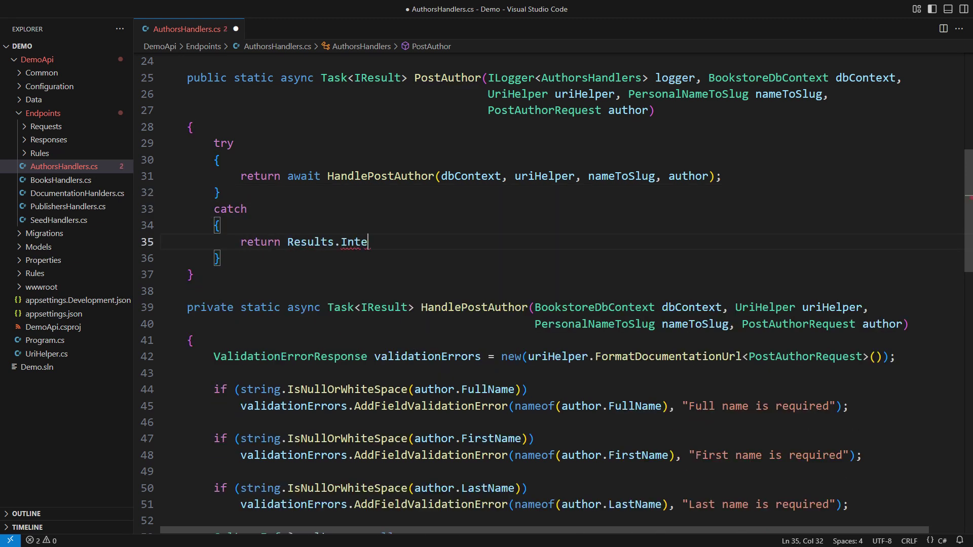
text(rnalServerError();)
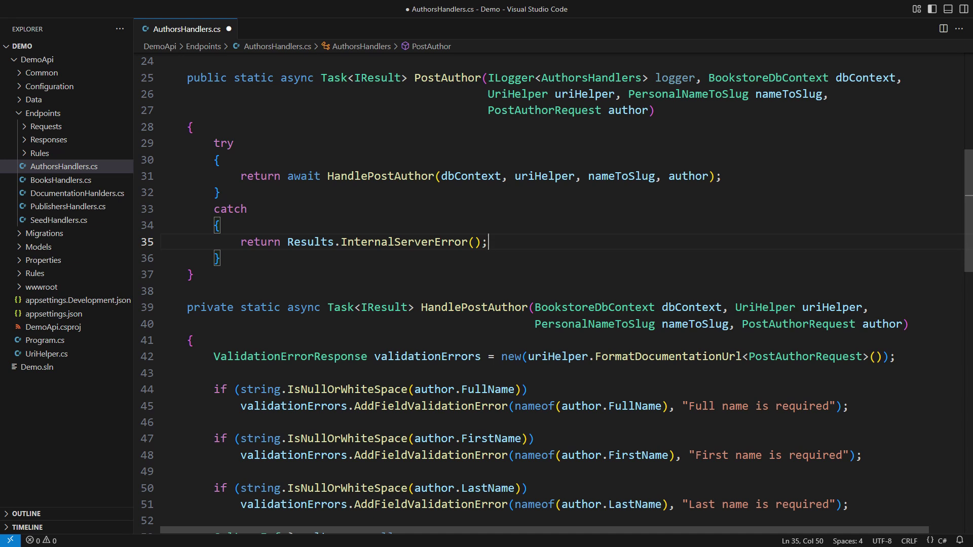
key(Up)
key(Up)
text((Exception ex)
Add logger.LogError("Exception: {Exception}; Author: {Model}", ex, author with { FullName = "***" }) to catch (Exception ex).
key(Down)
key(Return)
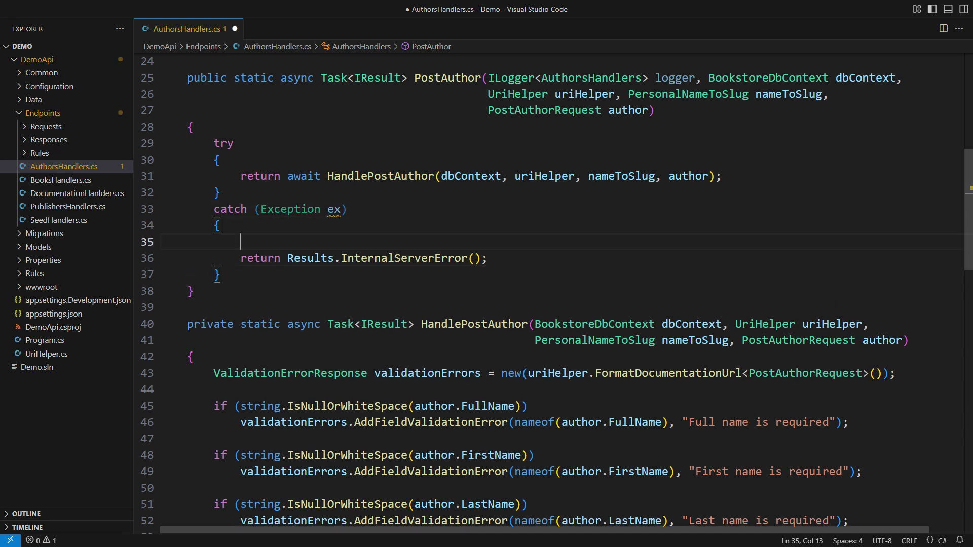
text(logger.LogError("{Exception}", e)
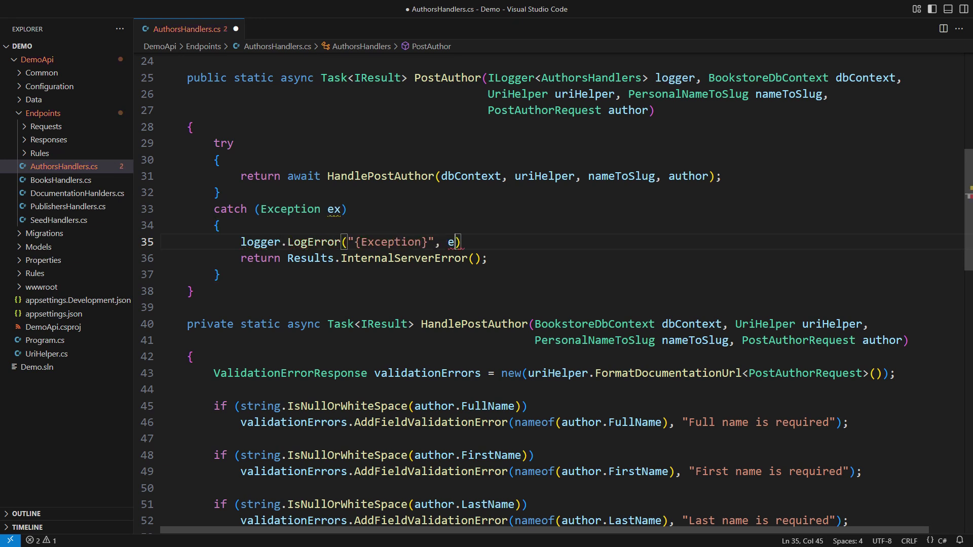
text(x);)
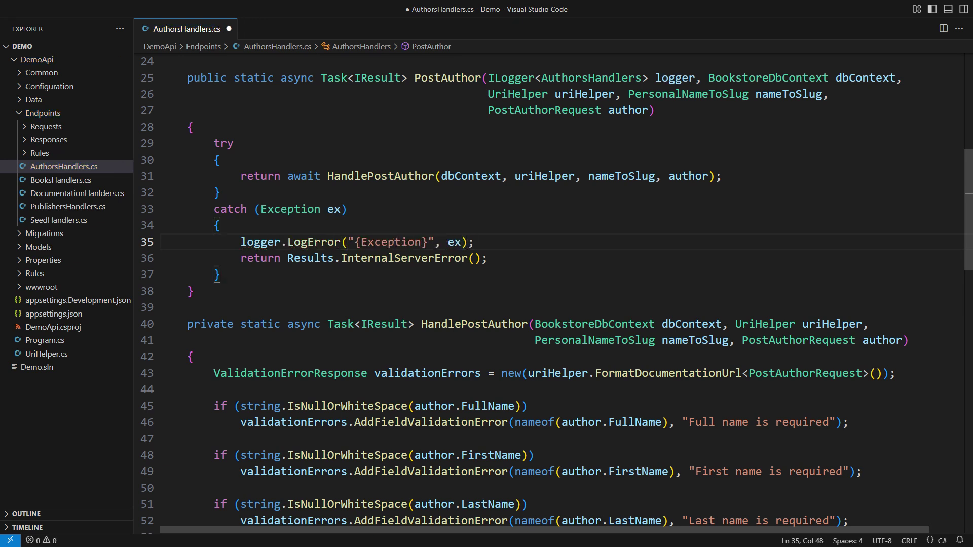
key(Left)
key(Left)
key(ctrl+shift+Left)
key(ctrl+shift+Left)
key(ctrl+shift+Left)
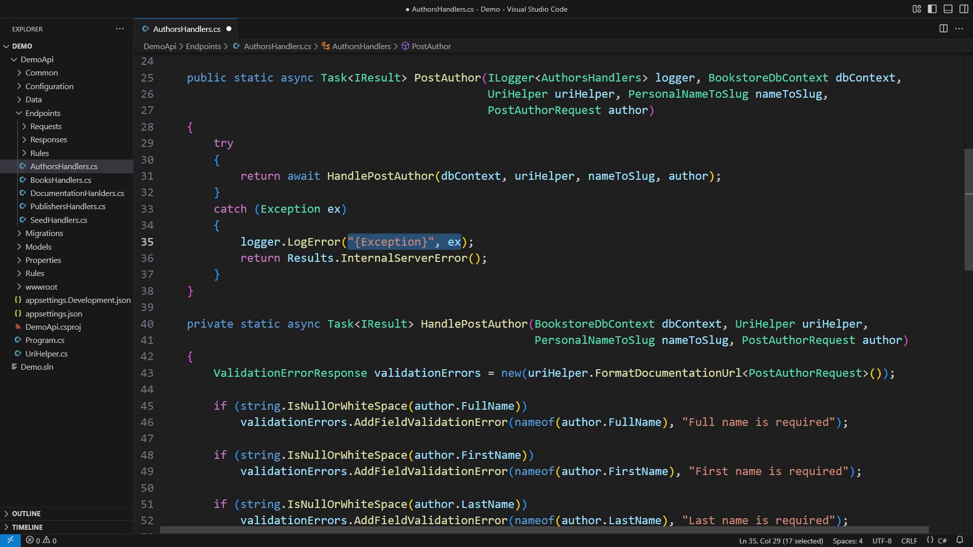
key(BackSpace)
text("Exception: {Exception}; Author: )
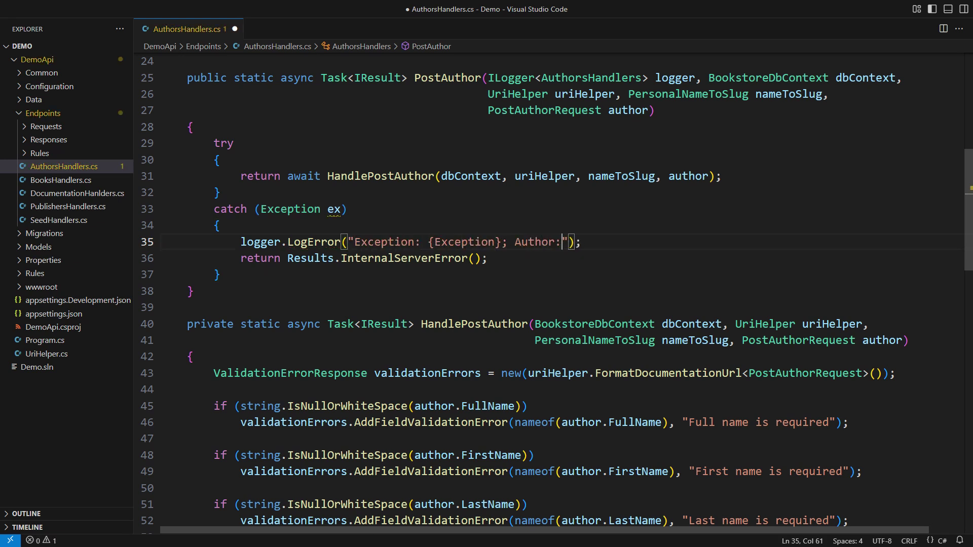
text({Model}",)
key(Return)
text(ex, author);)
key(End)
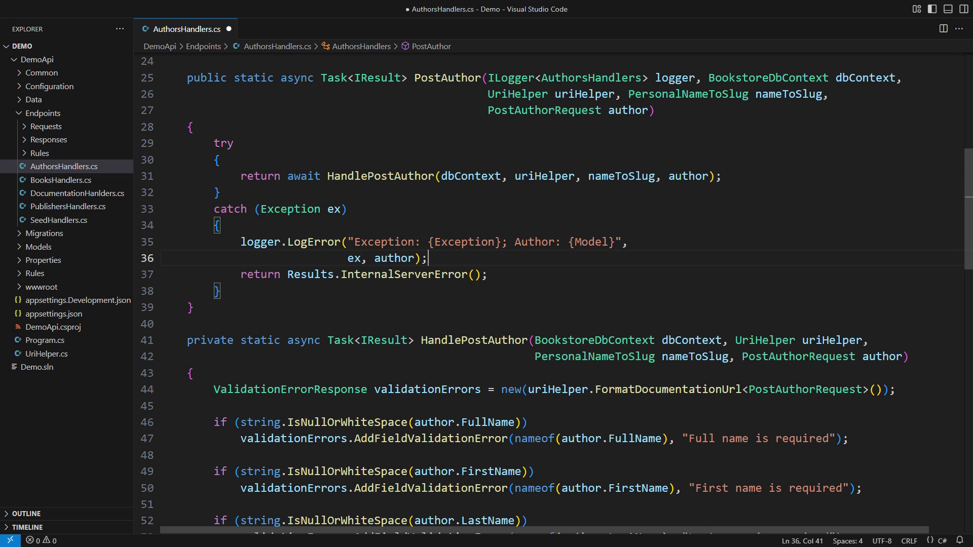
key(Left)
key(Left)
text(with { FullName = "***" });)
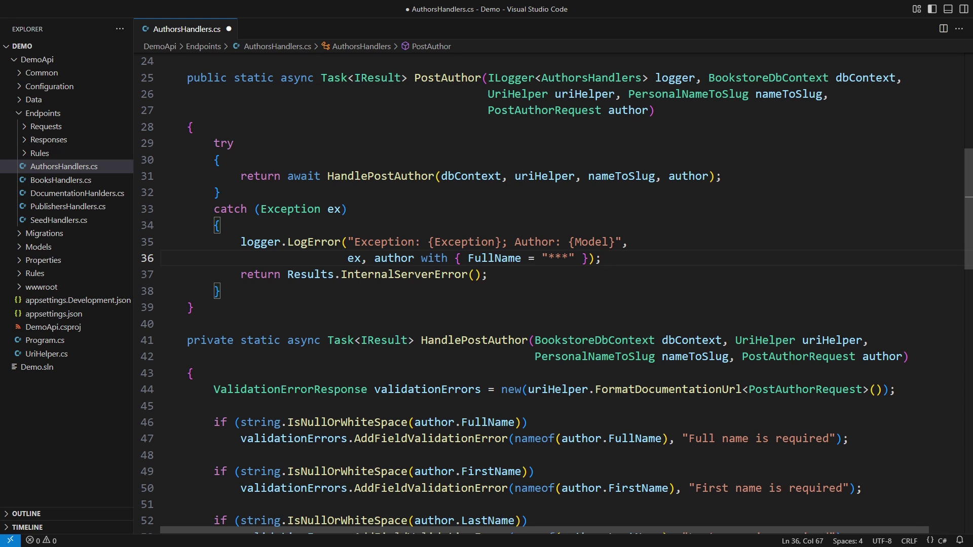
Add a CultureNotFoundException catch clause, replacing its InternalServerError result.
key(Up)
key(Up)
key(Up)
key(Return)
text(catch (CultureNotFoundExce)
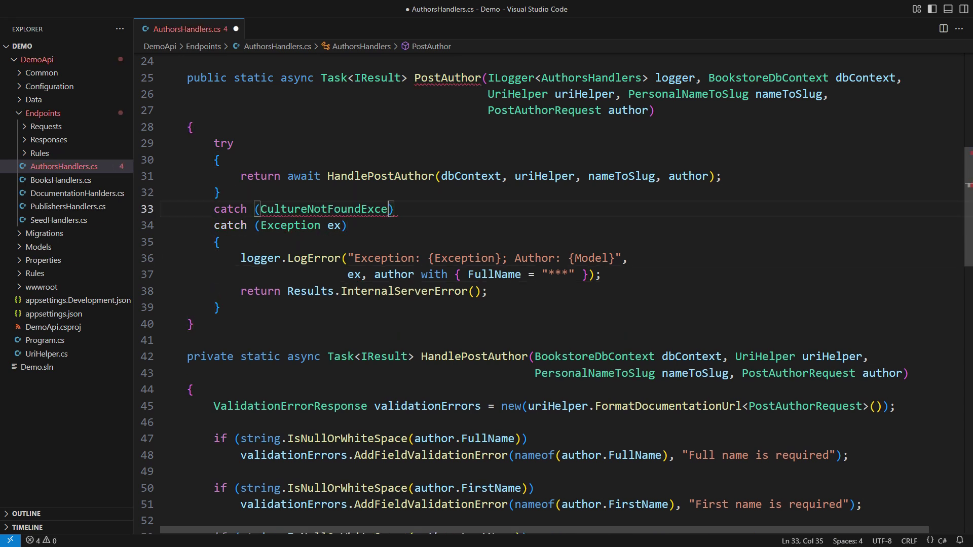
text(ption)
key(Return)
text({)
key(Return)
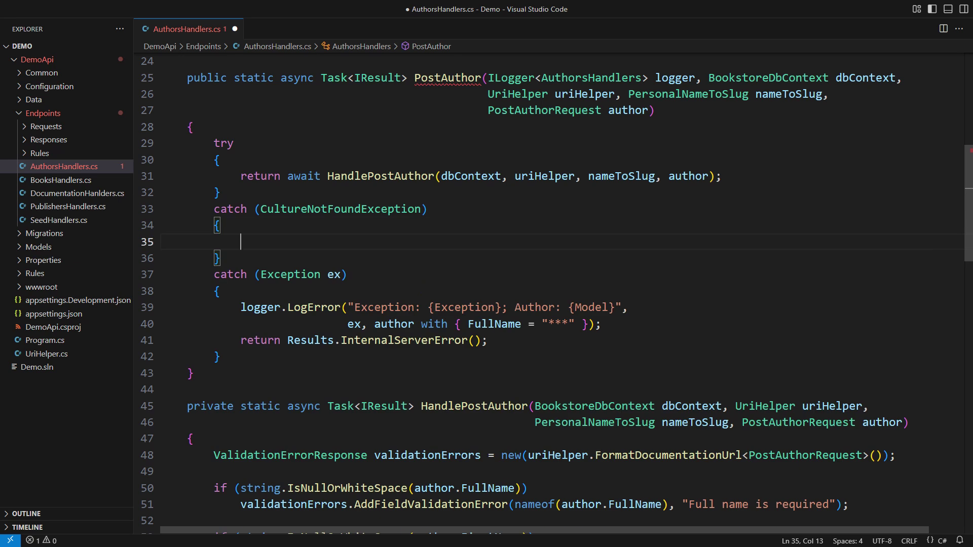
text(return Results.InternalServe)
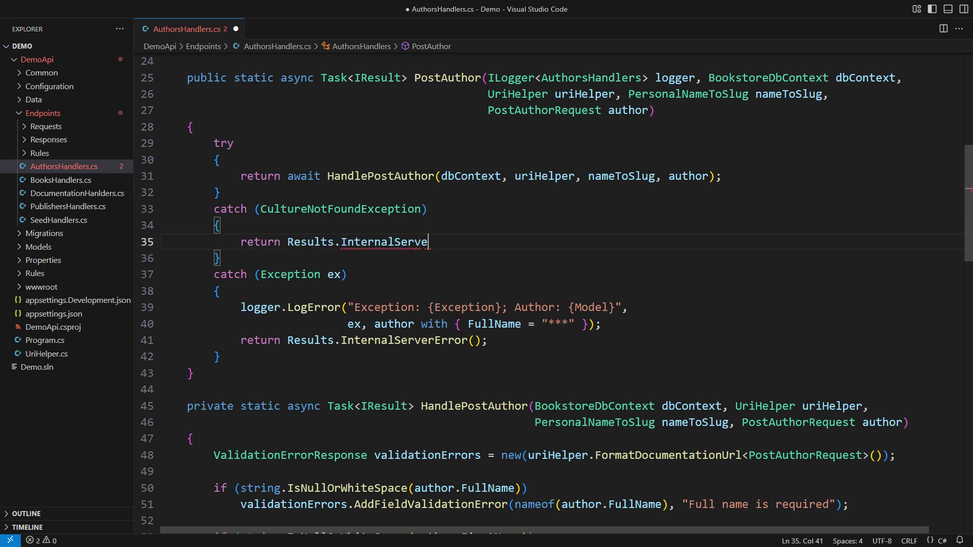
text(rError();)
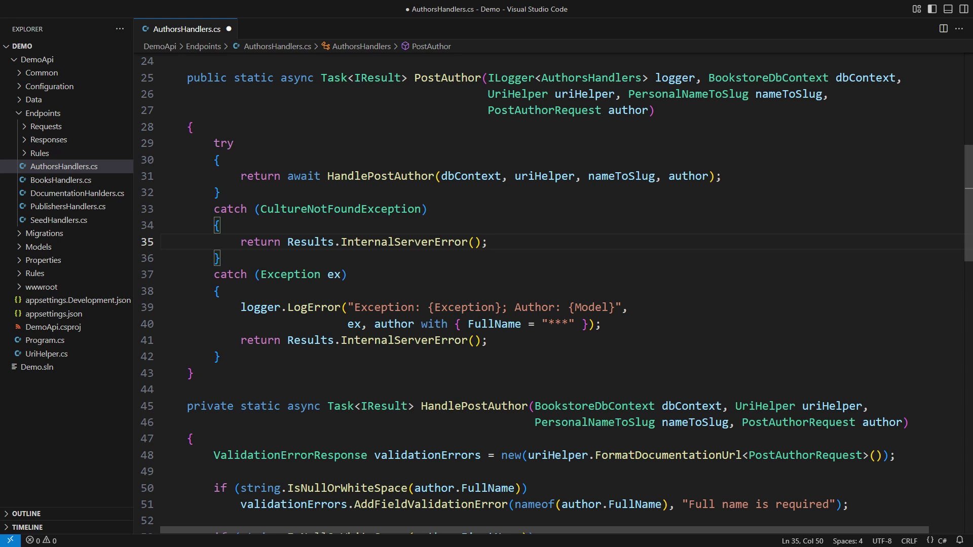
key(ctrl+Left)
key(ctrl+shift+Left)
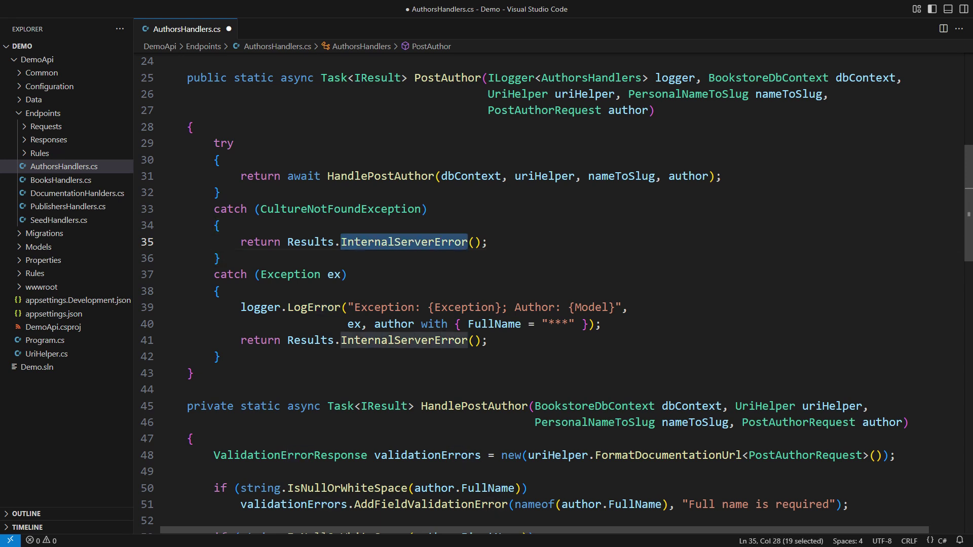
text(BadRequest)
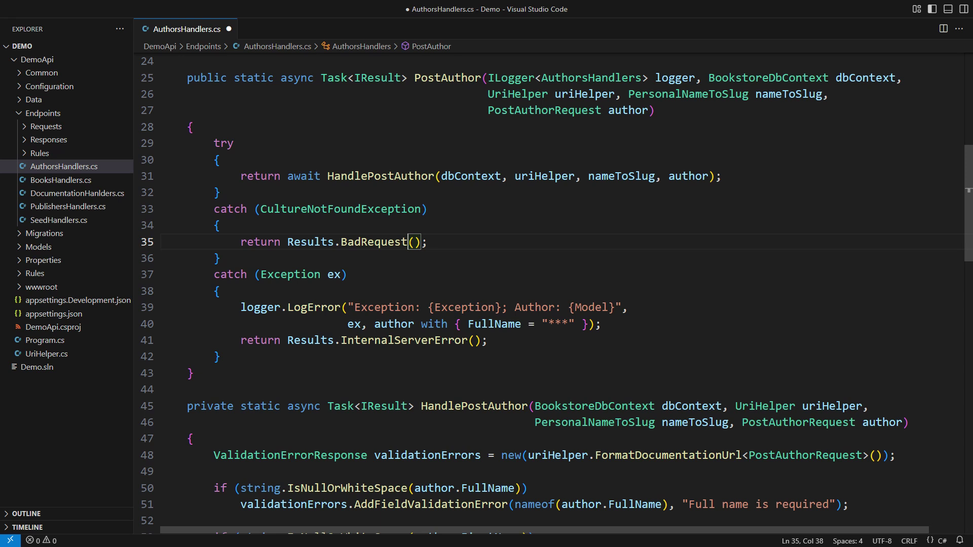
Build a ValidationErrorResponse with 'Invalid culture name' for author.Culture and return it via Results.BadRequest.
key(Up)
key(End)
key(Return)
key(Tab)
key(Return)
key(Tab)
key(Down)
key(Left)
key(Left)
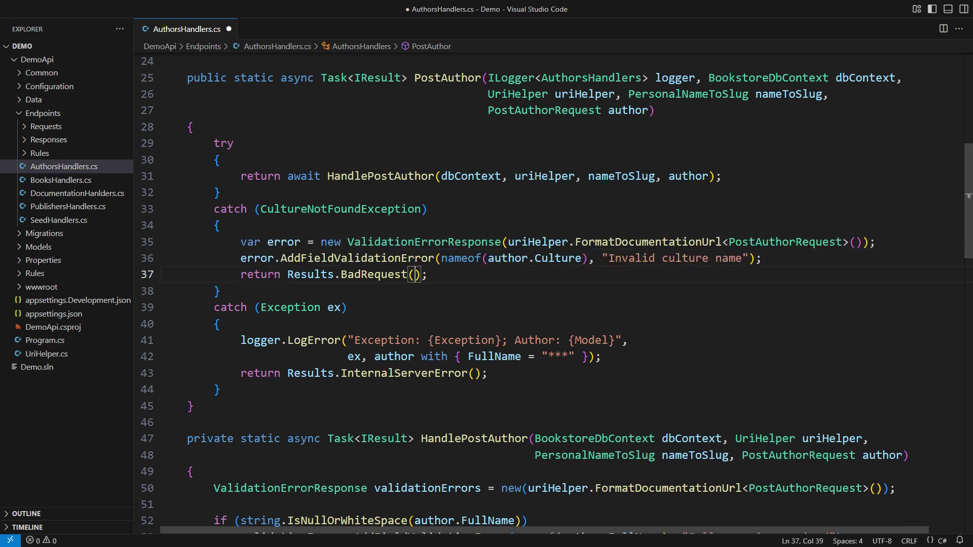
text(error)
key(End)
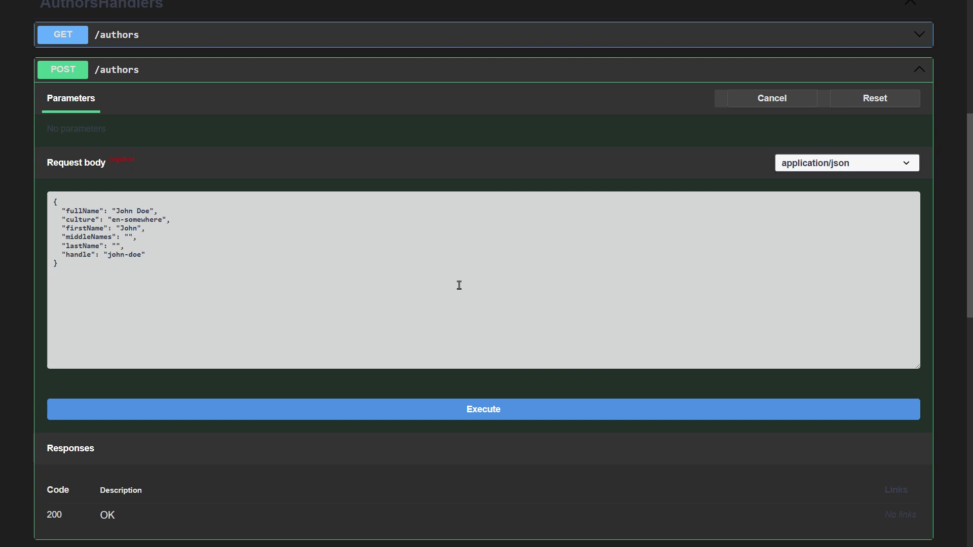
Execute POST /authors for John Doe with culture en-somewhere, getting 400 'Invalid culture name'.
click(570, 411)
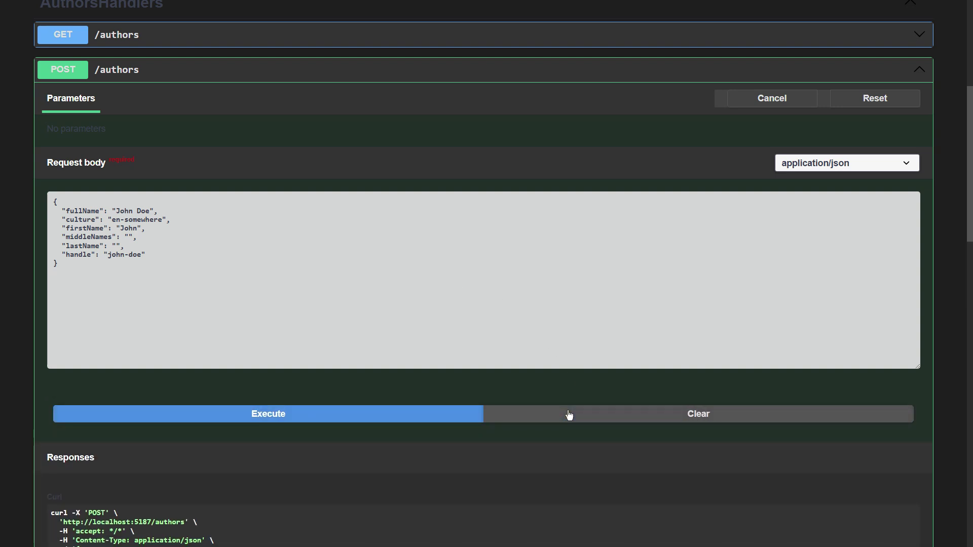
scroll(569, 415, down, 1)
scroll(569, 415, down, 4)
scroll(569, 415, down, 1)
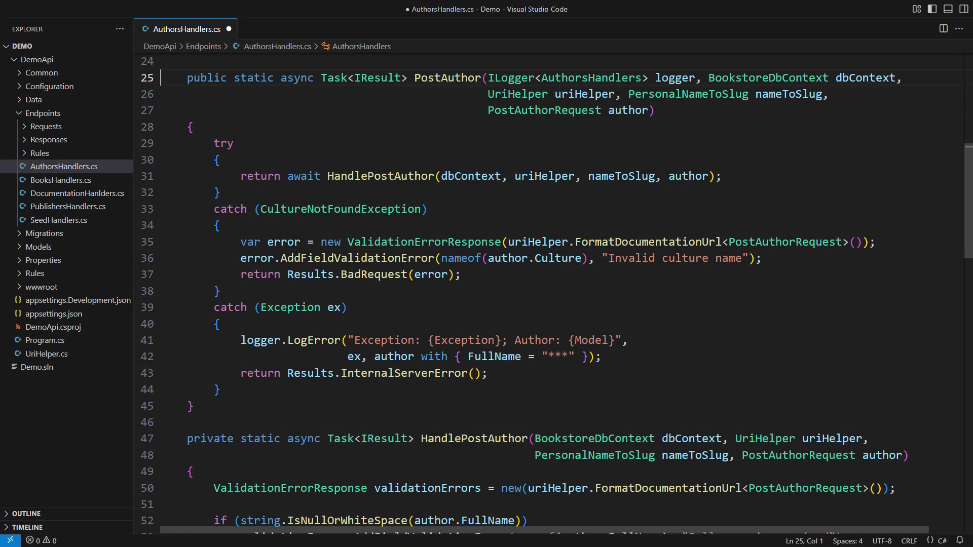
key(Down)
key(Down)
key(Down)
key(Down)
key(Down)
key(Down)
key(Down)
key(Down)
key(Down)
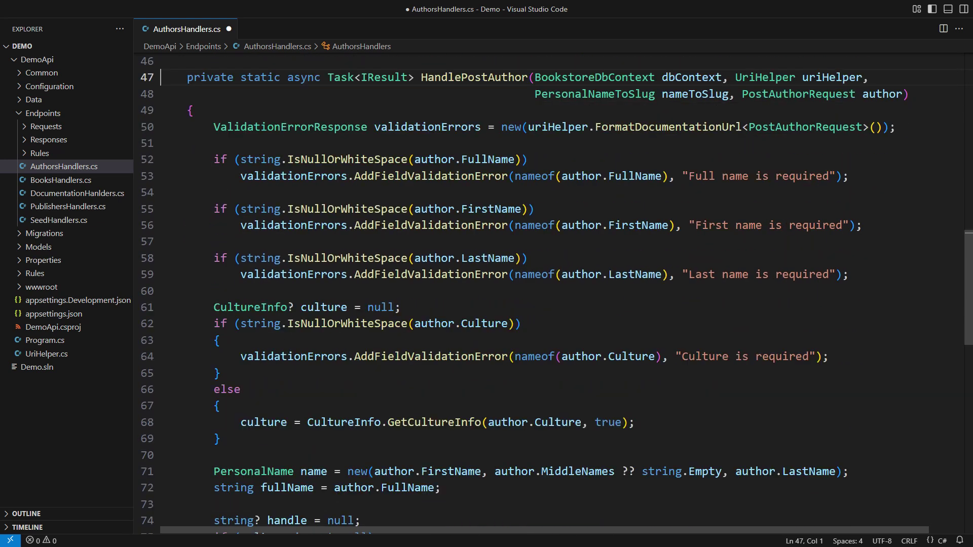
key(Down)
key(Down)
key(Down)
key(Down)
key(Down)
key(Down)
key(ctrl+Down)
key(ctrl+Down)
key(ctrl+Down)
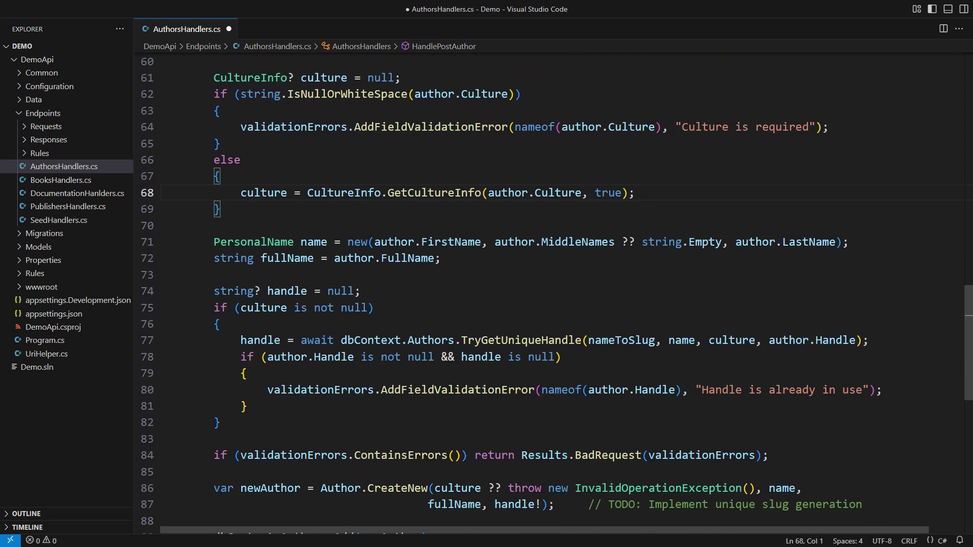
key(shift+Down)
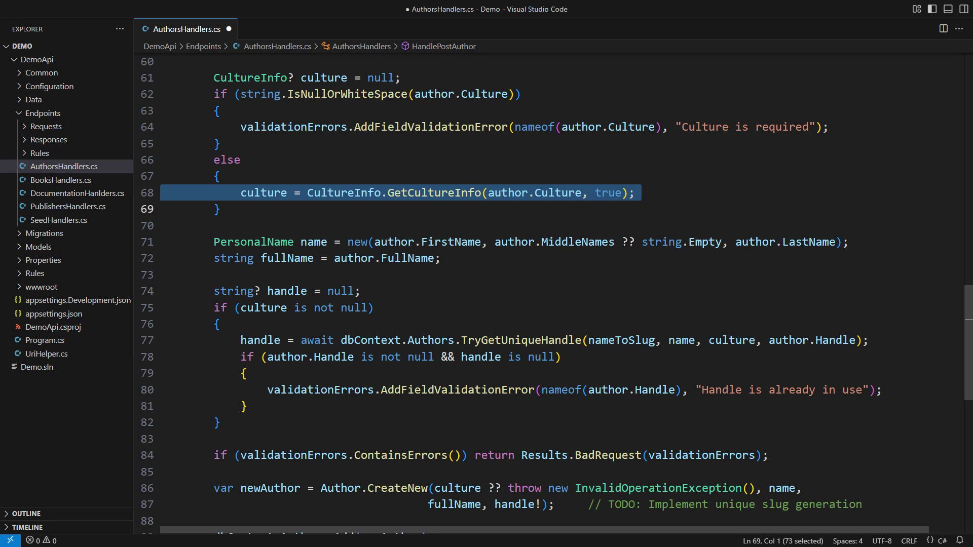
key(Escape)
key(Up)
key(Up)
key(Up)
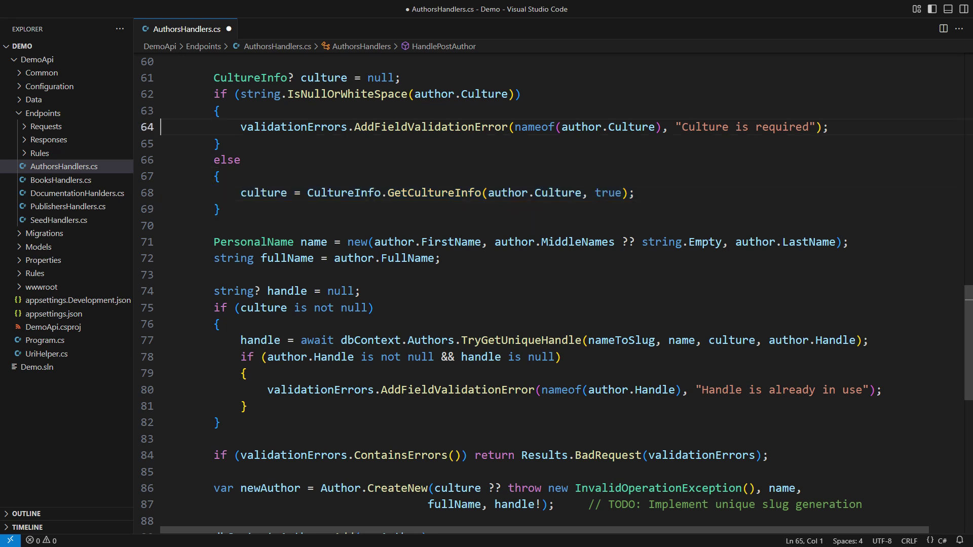
key(Up)
key(Up)
key(Up)
key(Up)
key(Up)
key(Up)
key(Up)
key(Up)
key(Up)
key(Down)
key(Down)
key(Down)
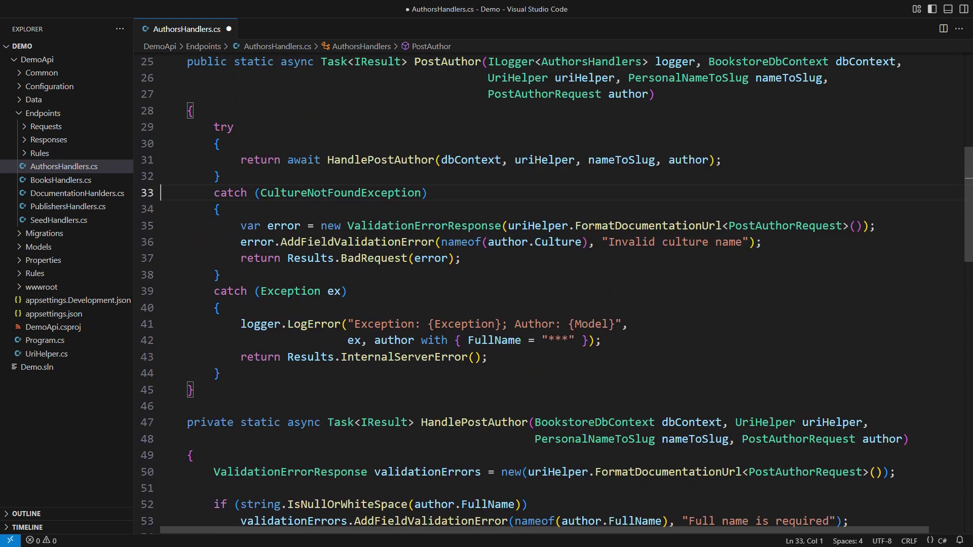
key(shift+Down)
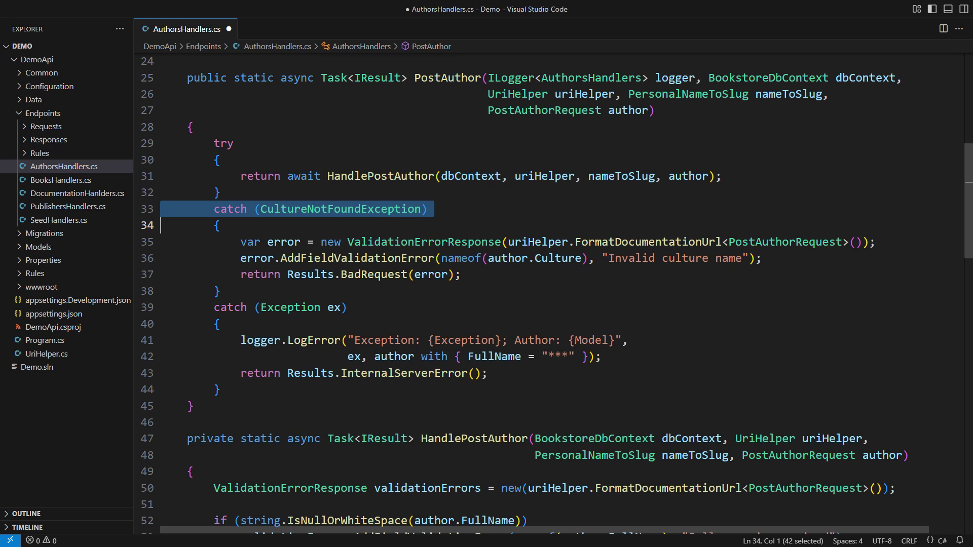
key(shift+Down)
key(shift+Down)
key(shift+Down)
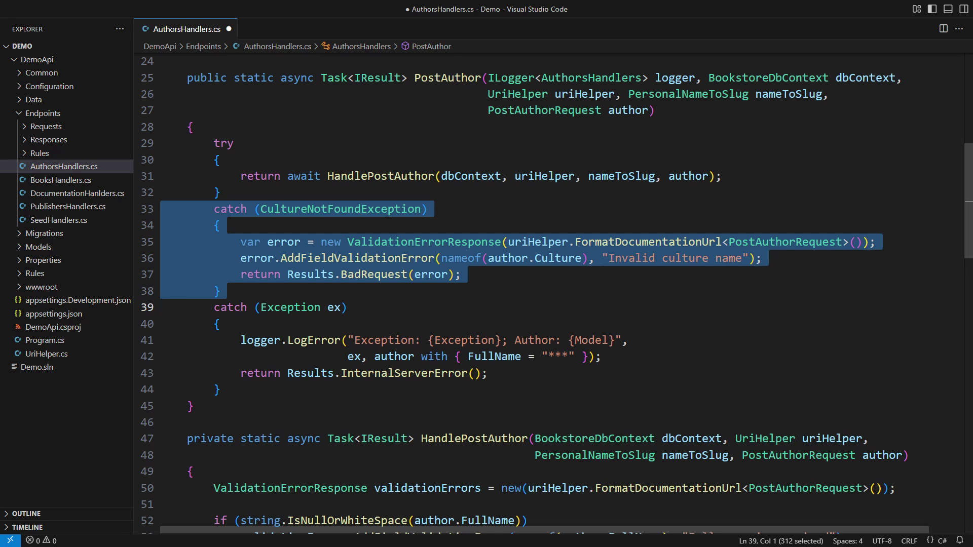
Delete PostAuthor's culture catch and paste a CultureNotFoundException try/catch around the GetCultureInfo line.
key(Delete)
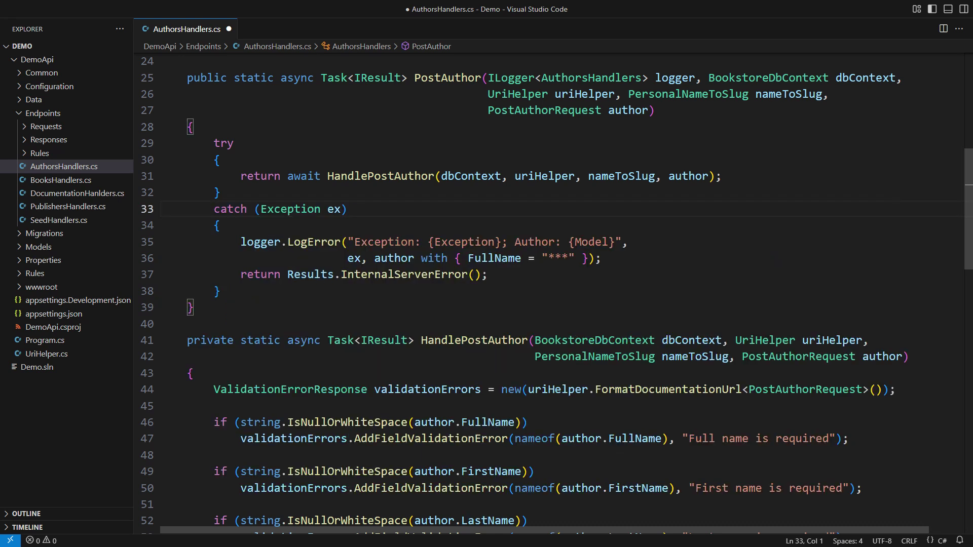
key(Down)
key(Down)
key(Down)
key(Down)
key(Down)
key(Down)
key(Down)
key(Down)
key(Down)
key(Down)
key(Down)
key(Down)
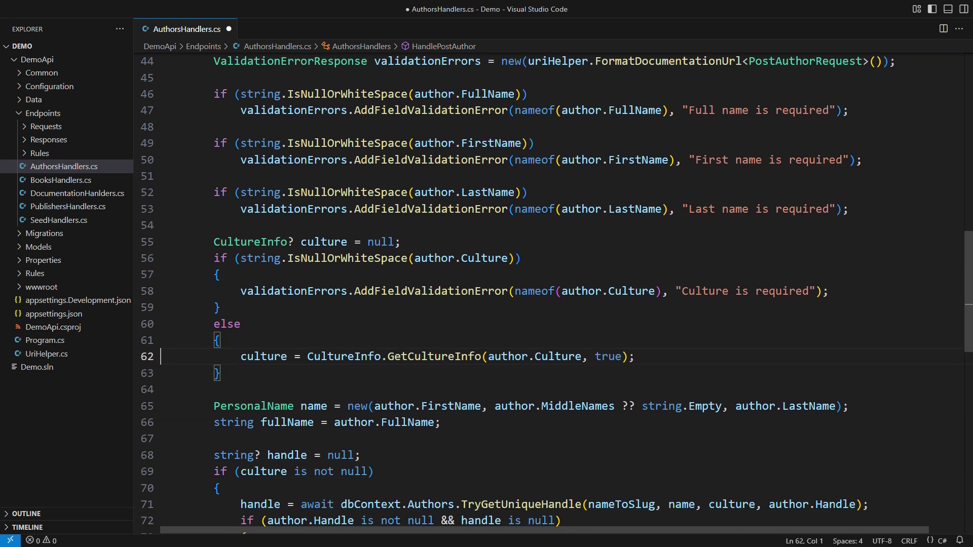
scroll(532, 296, down, 3)
key(shift+Down)
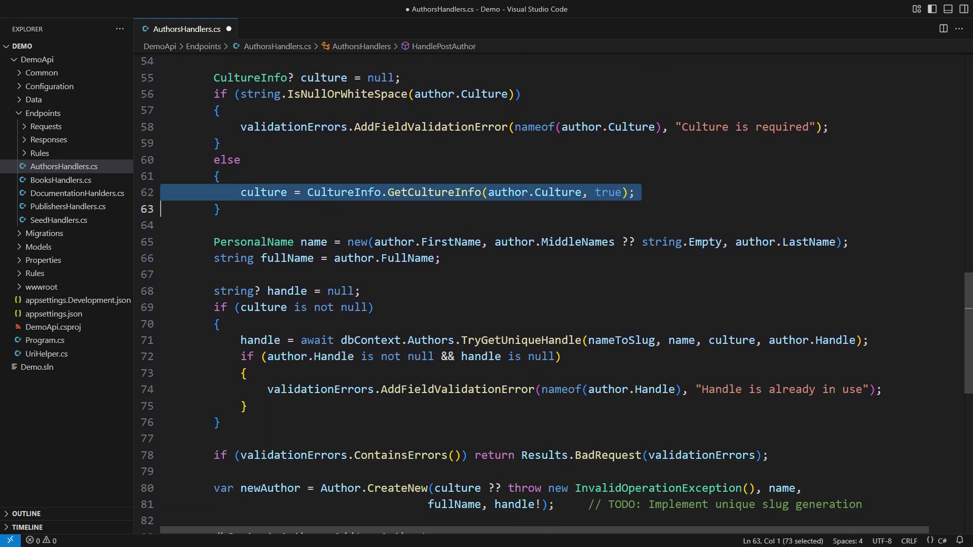
text(try             {                 culture = CultureInfo.GetCultureInfo(author.Culture, true);             }             catch (CultureNotFoundException)             {                 validationErrors.AddFieldValidationError(nameof(author.Culture), "Invalid culture name");             })
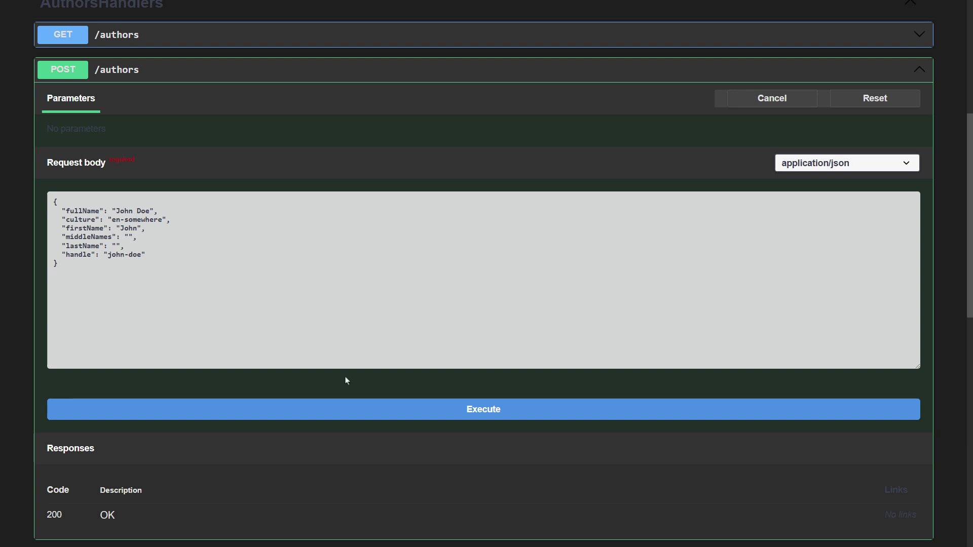
Resend the en-somewhere request, receiving 400 with 'Last name is required' and 'Invalid culture name'.
click(354, 408)
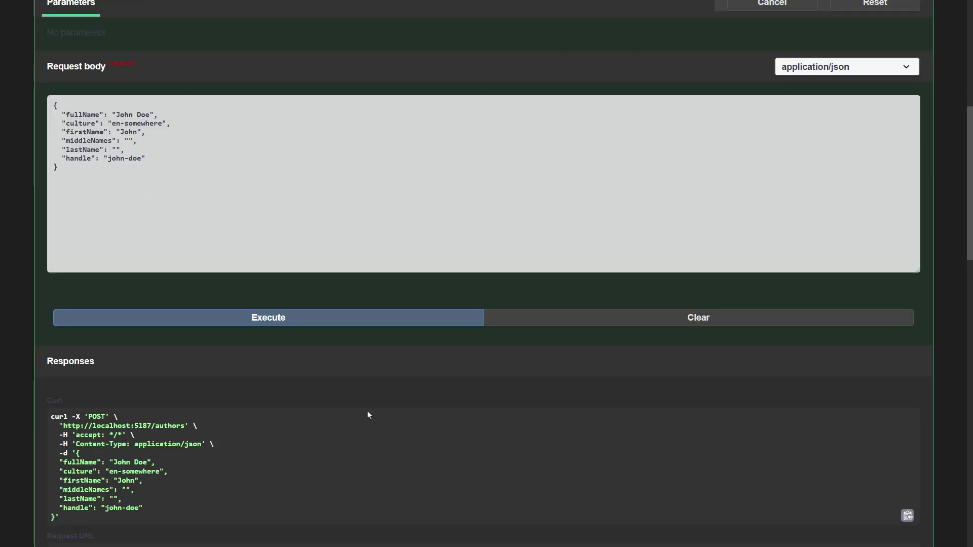
scroll(373, 412, down, 7)
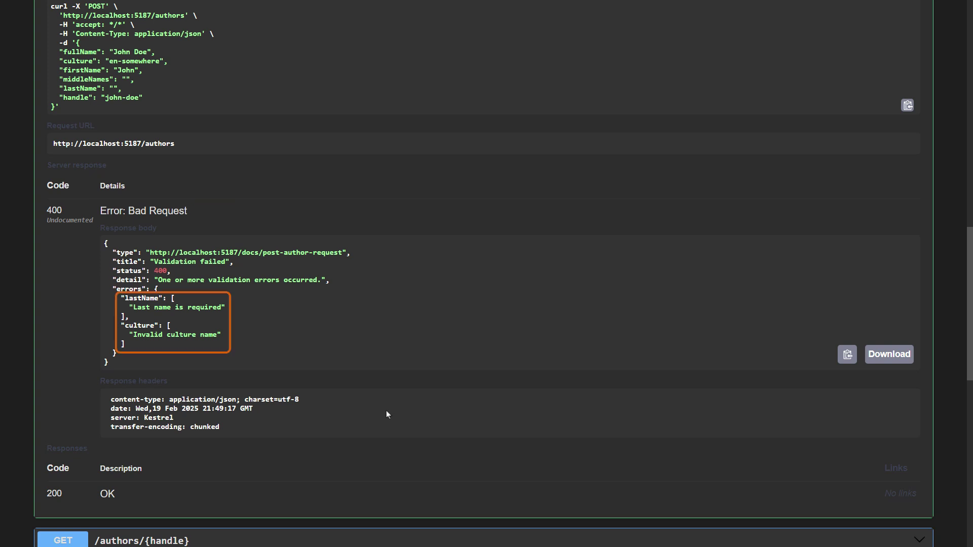
scroll(386, 414, up, 3)
scroll(296, 397, up, 4)
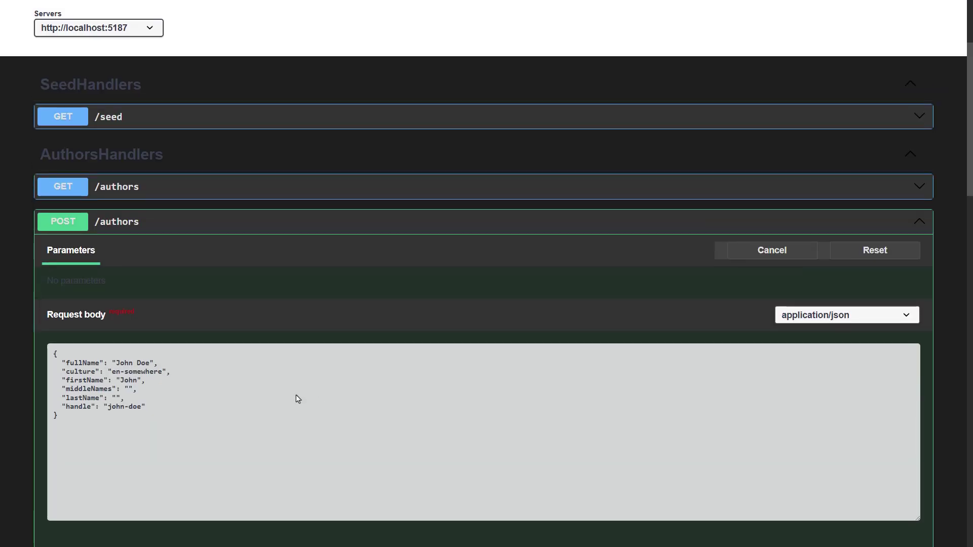
Replace culture en-somewhere with en-US, add last name Doe, and resend for 'Handle is already in use'.
click(165, 373)
key(BackSpace)
key(BackSpace)
key(BackSpace)
key(BackSpace)
key(BackSpace)
key(BackSpace)
text(US)
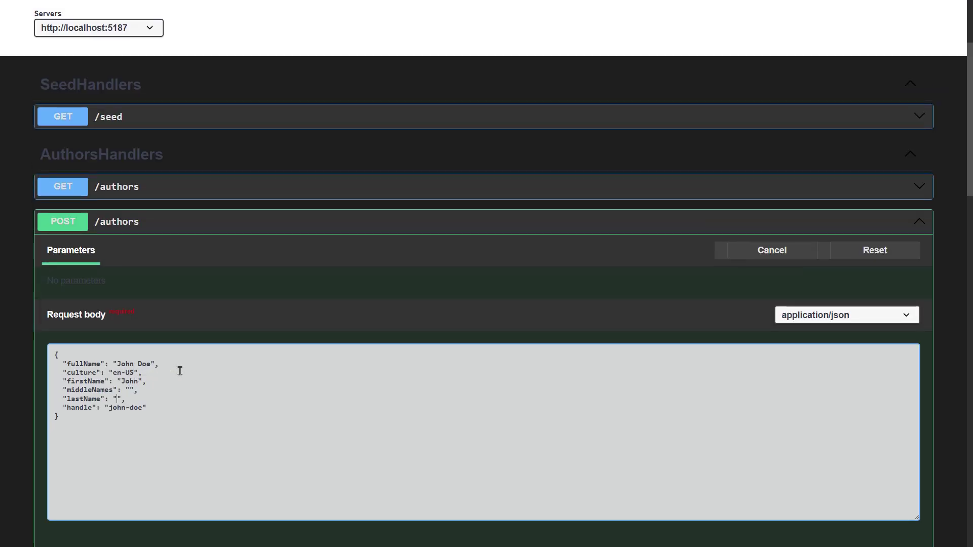
text(Doe)
scroll(180, 371, down, 3)
scroll(180, 371, down, 2)
click(215, 320)
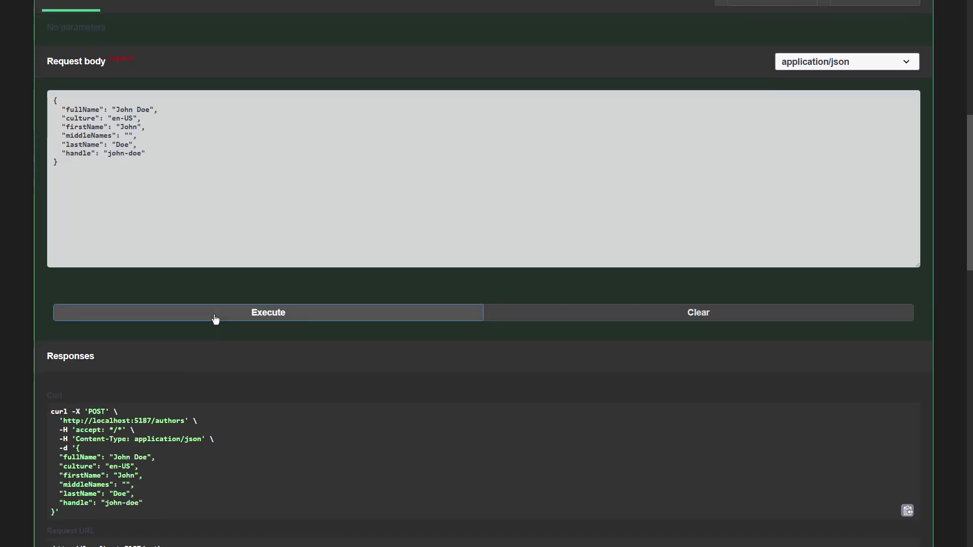
scroll(309, 343, down, 6)
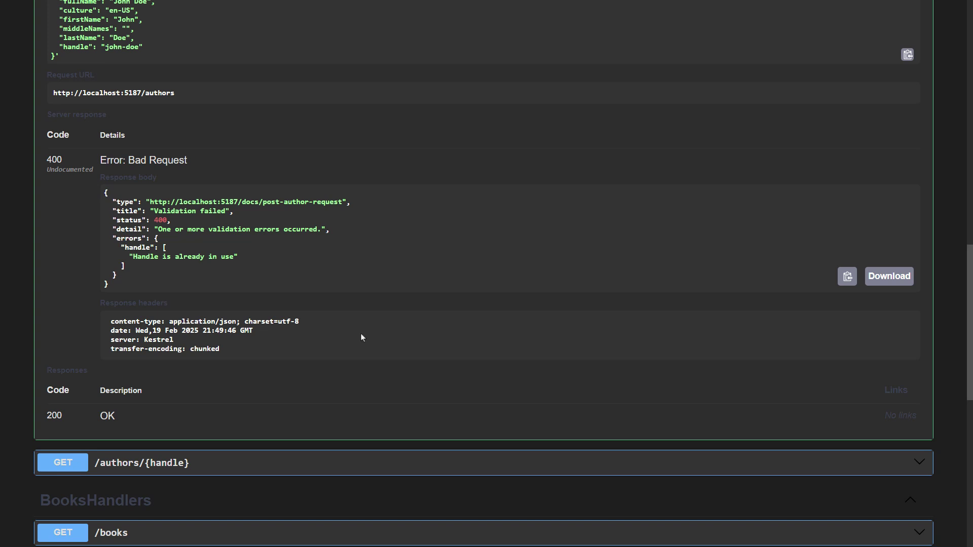
scroll(361, 337, up, 3)
scroll(361, 337, up, 4)
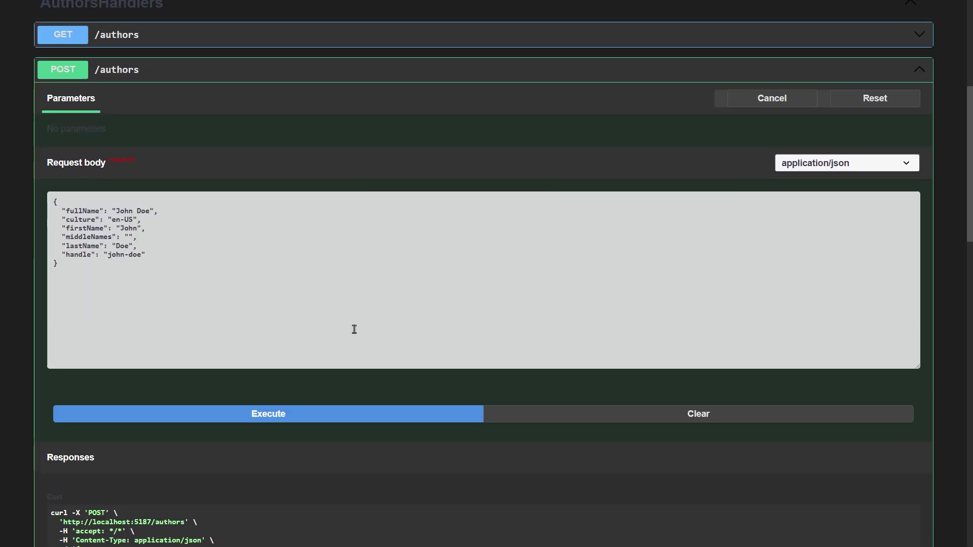
Delete the handle entry from the author request body, send it, and bring up the server log.
click(266, 243)
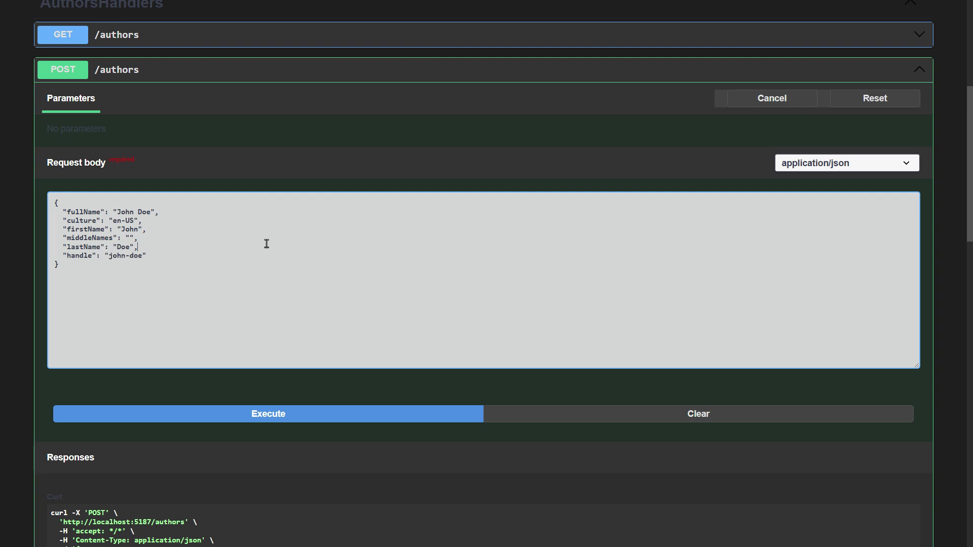
key(shift+Down)
key(shift+End)
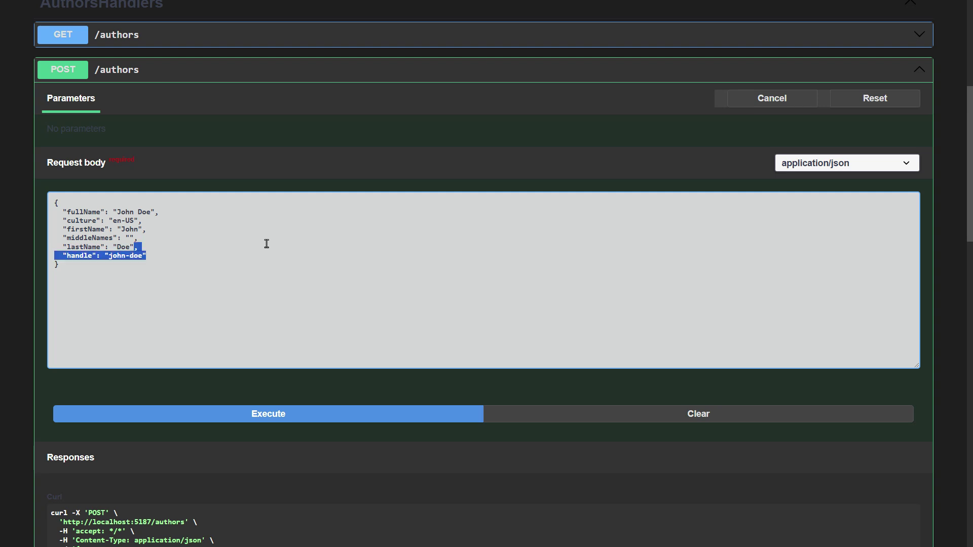
key(BackSpace)
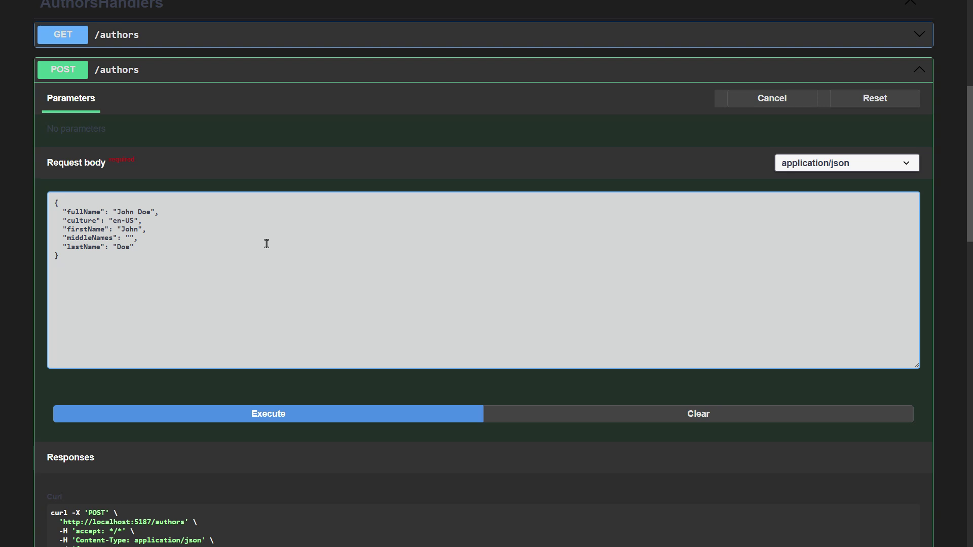
click(284, 414)
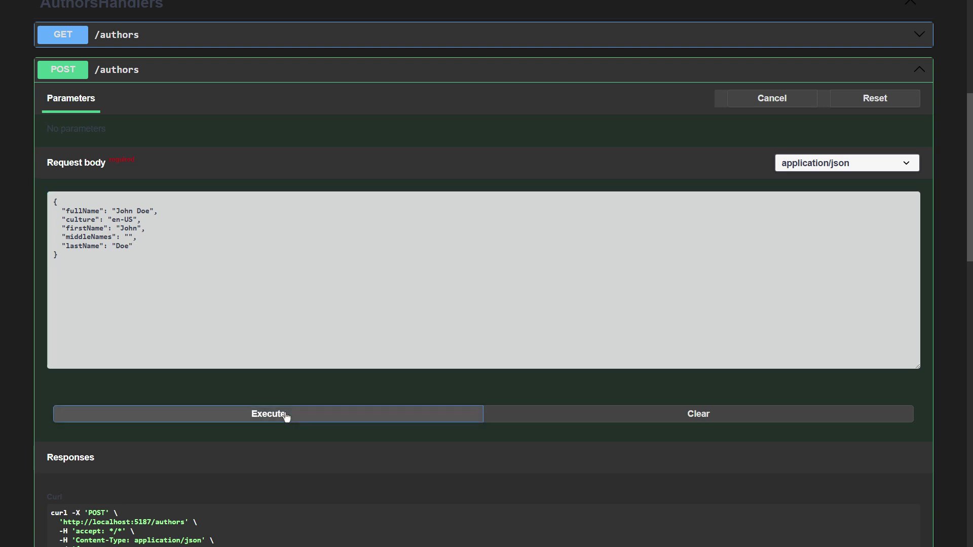
scroll(411, 449, down, 5)
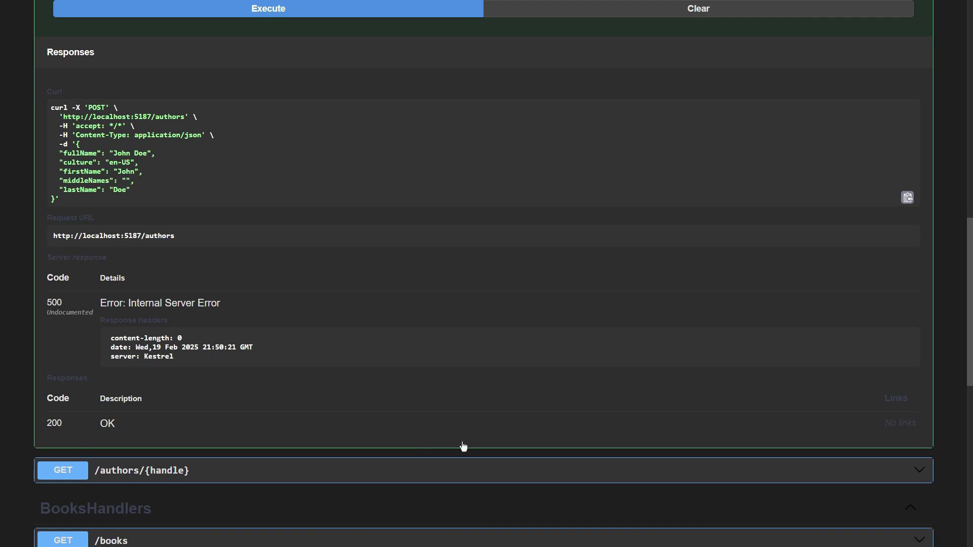
key(alt+Tab)
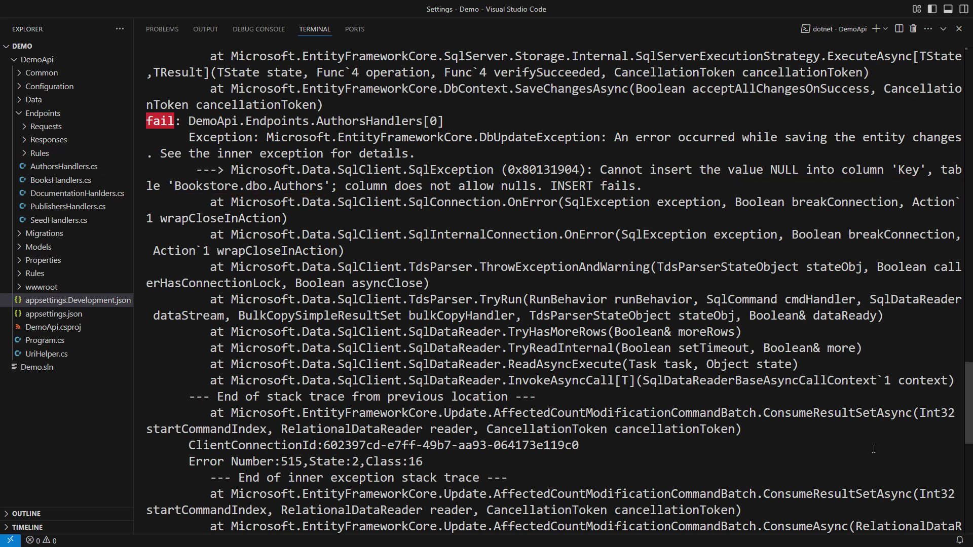
scroll(874, 448, down, 7)
scroll(874, 448, down, 2)
scroll(873, 449, down, 2)
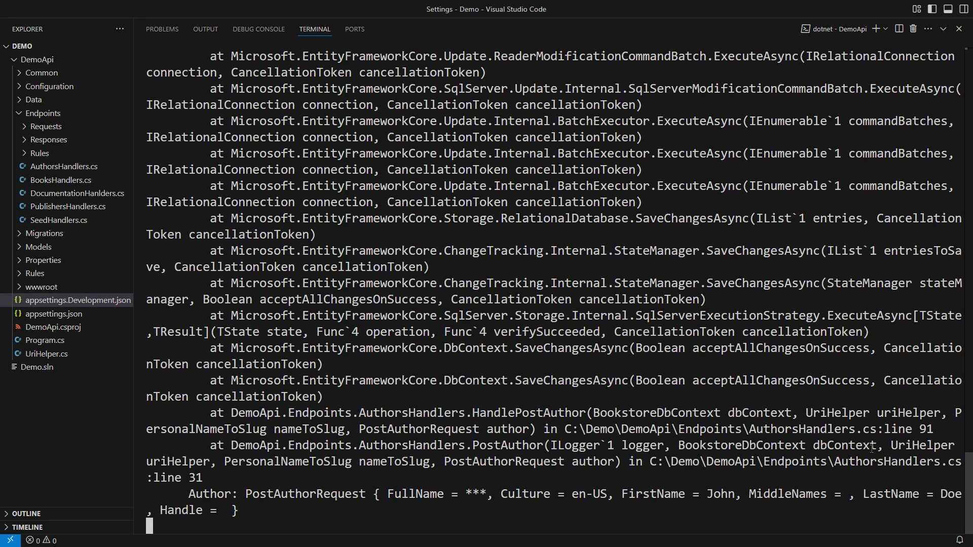
scroll(873, 449, down, 1)
Add blank lines in the terminal to separate new output from the masked-author log.
key(Return)
key(Return)
key(Return)
key(Return)
key(Return)
key(Return)
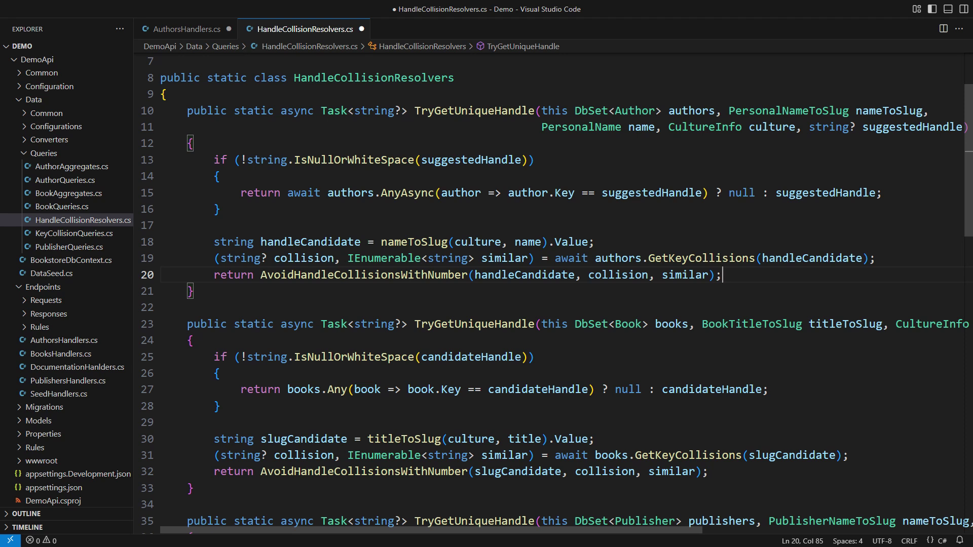
In AuthorsHandlers.cs, reduce the check to 'handle is null', replace 'handle!' with '?? throw', and save.
key(ctrl+Tab)
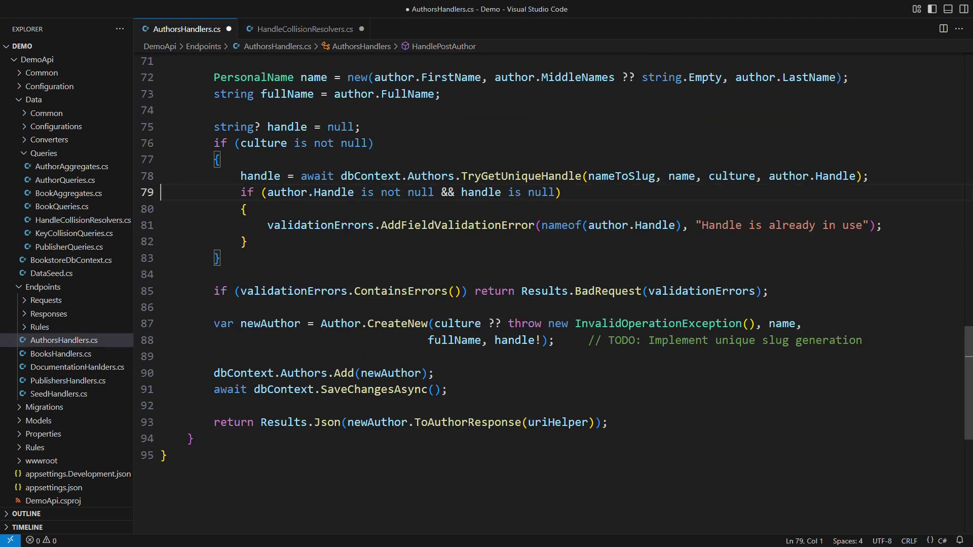
drag(267, 192, 462, 192)
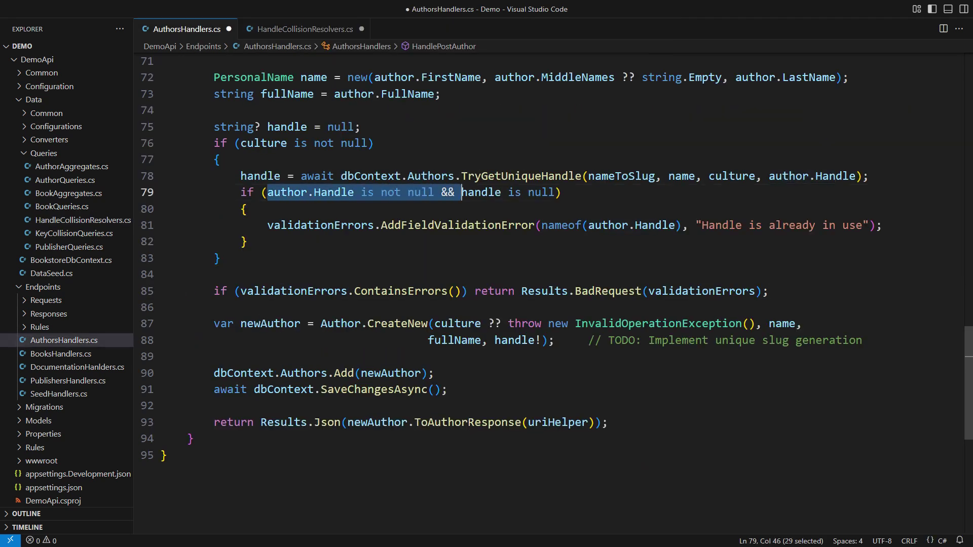
key(Delete)
drag(535, 340, 864, 340)
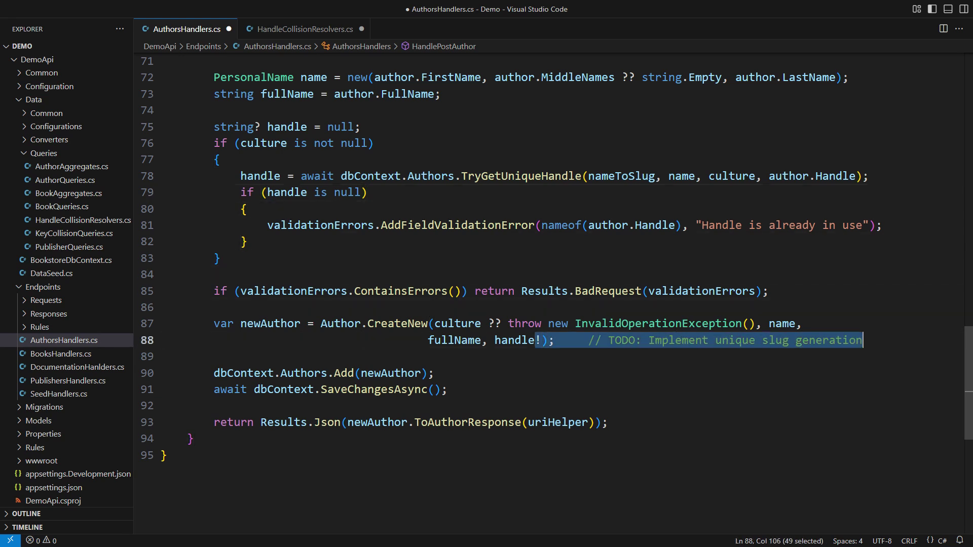
text(?? throw new InvalidOperationExc)
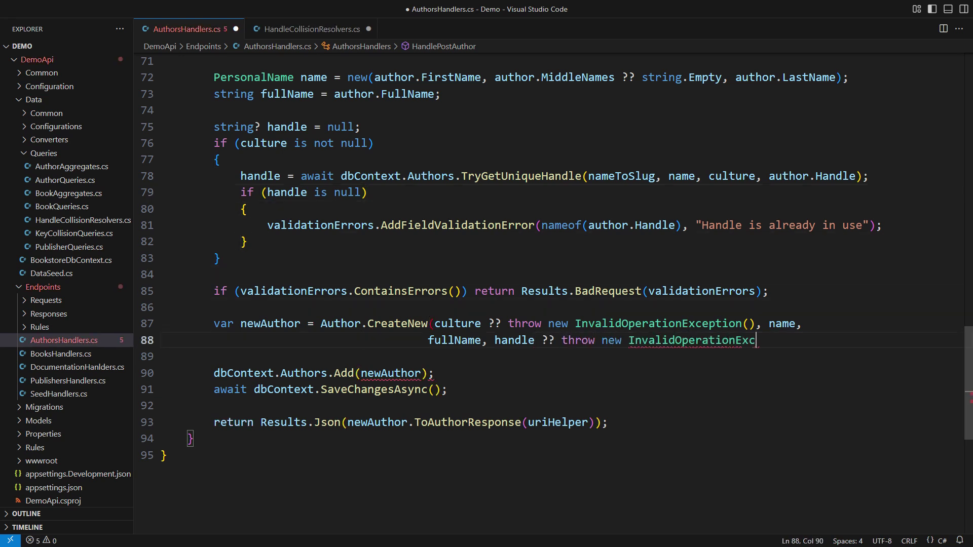
text(eption());)
key(ctrl+s)
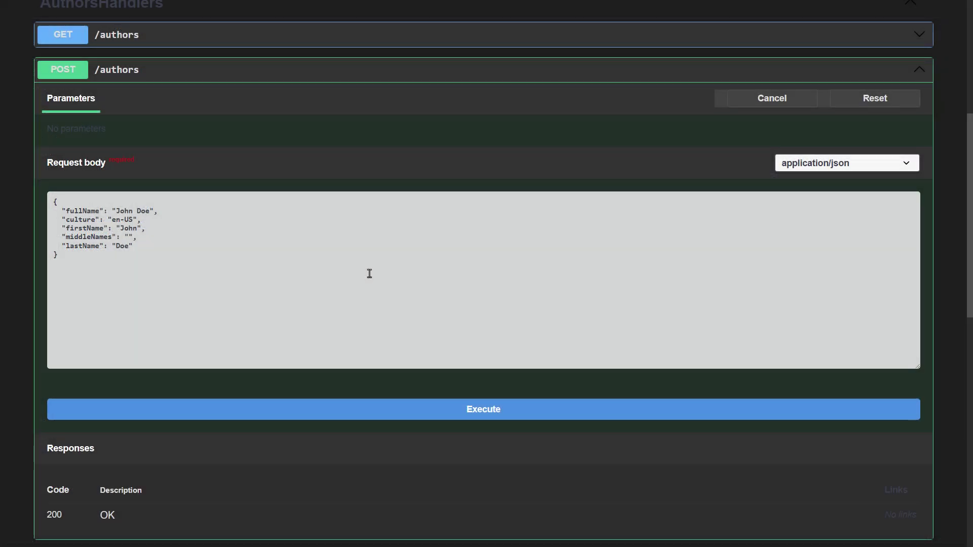
Resend the handle-less John Doe request and select the generated handle john-doe-1 in the response.
click(369, 274)
click(471, 409)
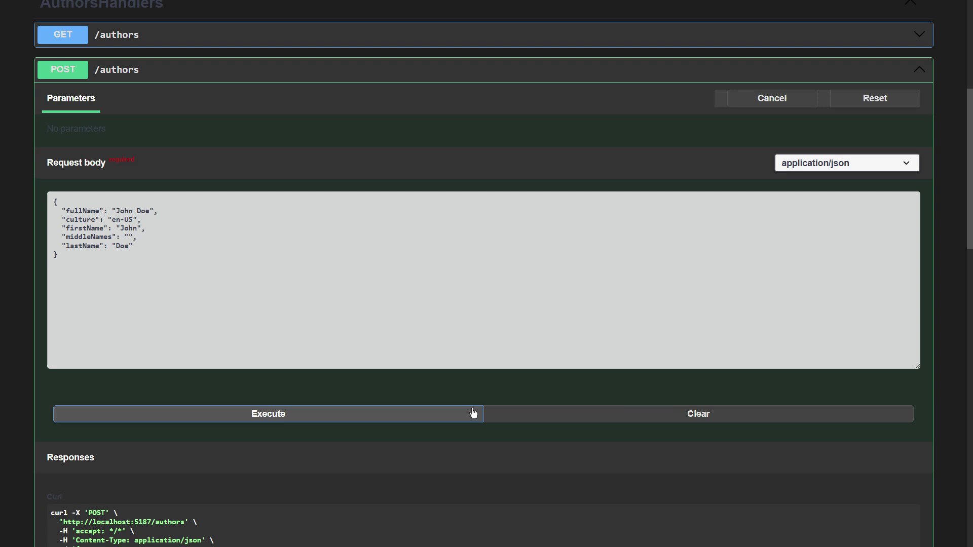
scroll(472, 413, down, 4)
scroll(472, 413, down, 1)
scroll(473, 413, down, 2)
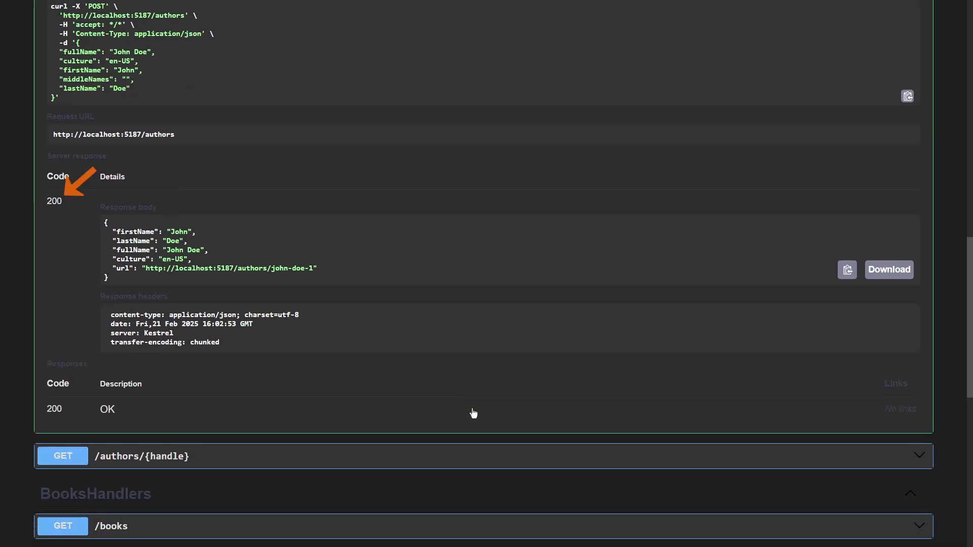
drag(270, 269, 312, 269)
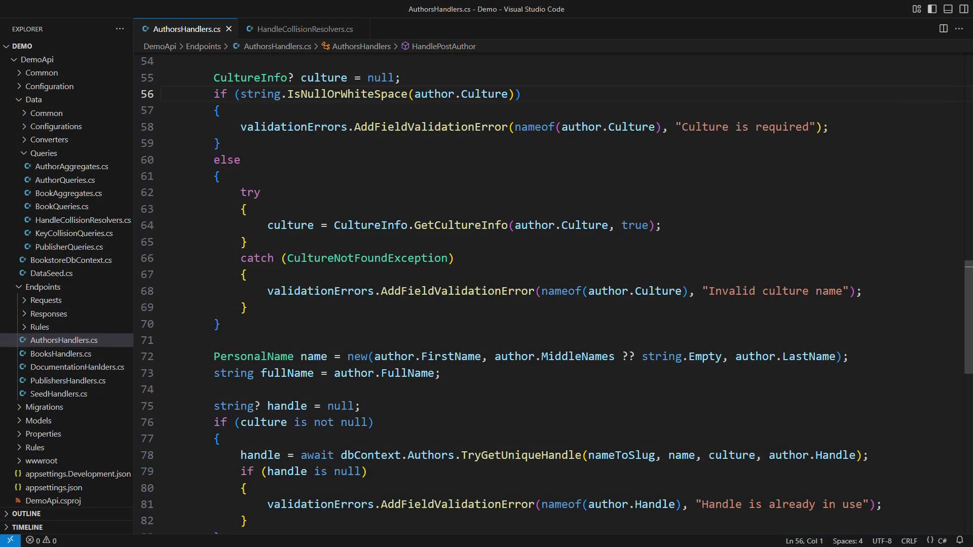
key(Down)
key(Down)
key(shift+Down)
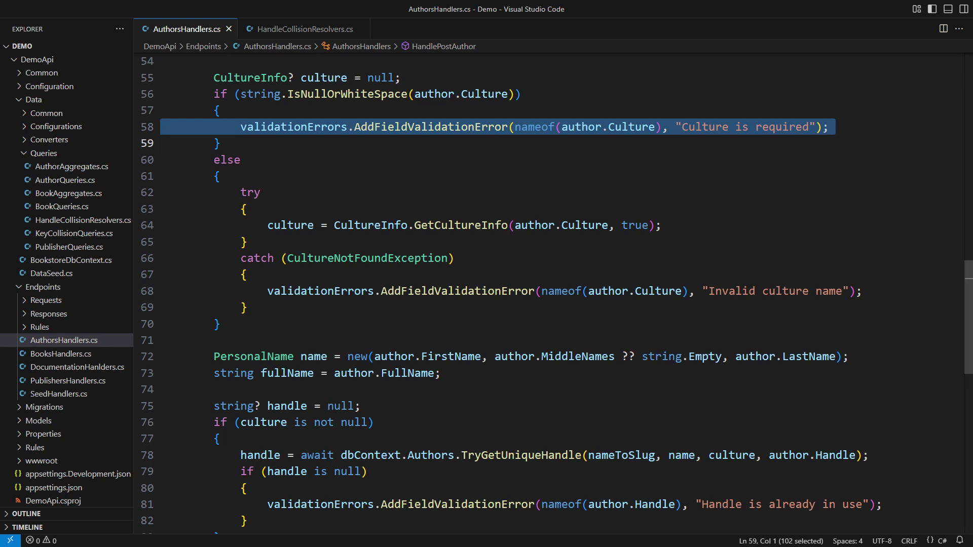
key(Escape)
key(Down)
key(Down)
key(Down)
key(Down)
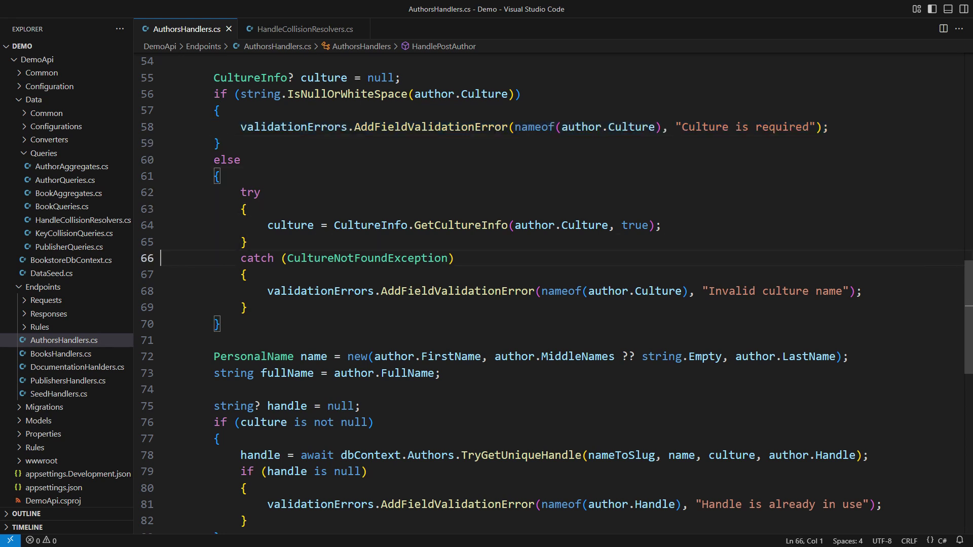
key(shift+Down)
key(shift+Down)
key(shift+Down)
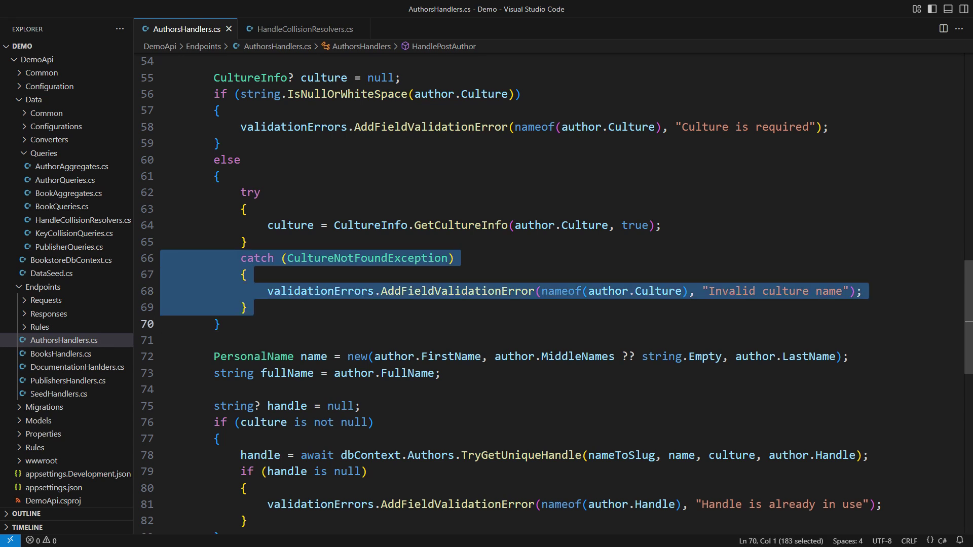
key(Escape)
key(Up)
key(Up)
key(Up)
key(Up)
key(Up)
key(Up)
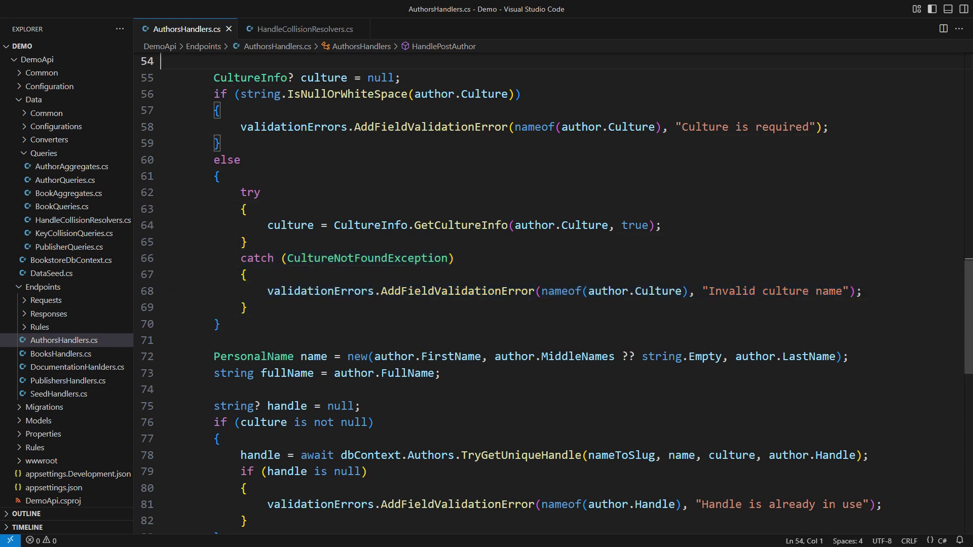
key(Up)
key(Up)
key(Up)
key(Up)
key(Up)
key(Up)
key(Up)
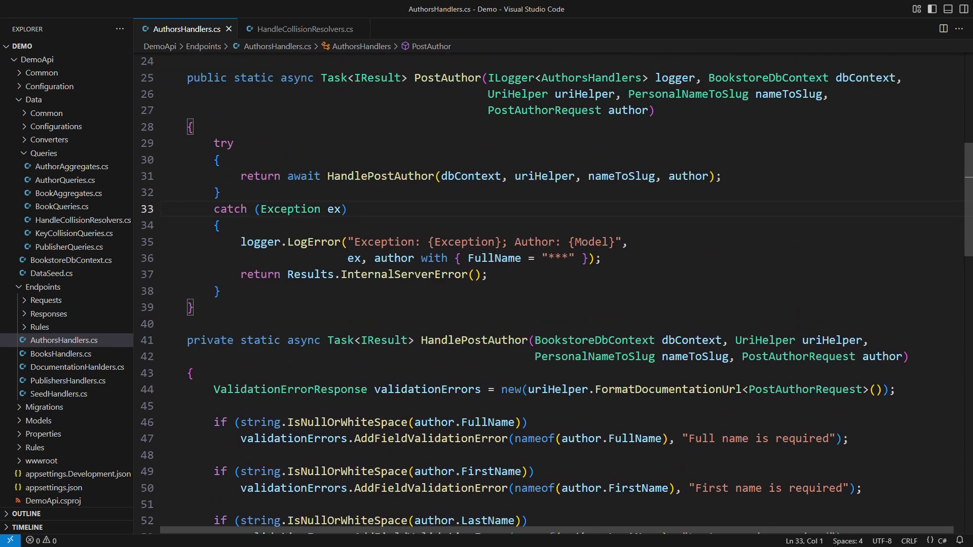
key(shift+Down)
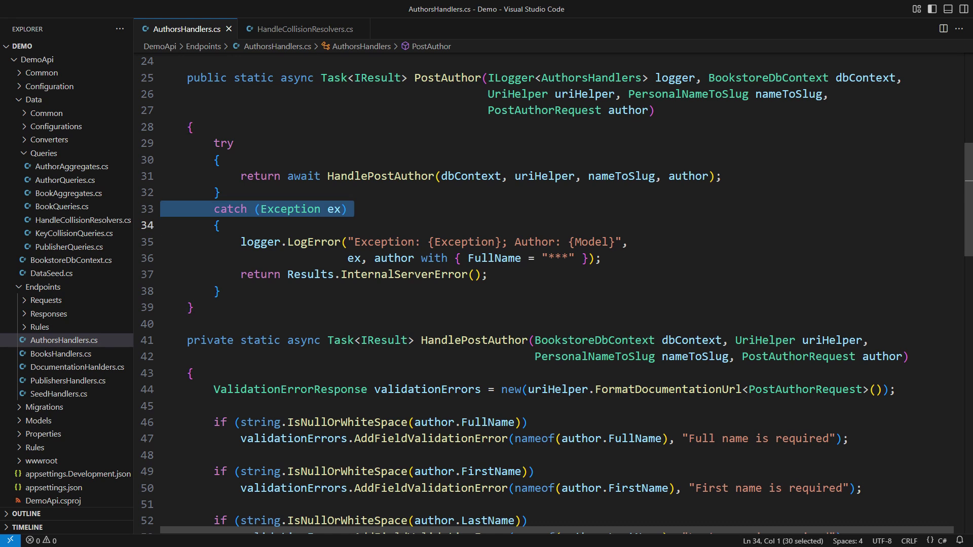
key(Escape)
key(Down)
key(Down)
key(Down)
key(shift+Down)
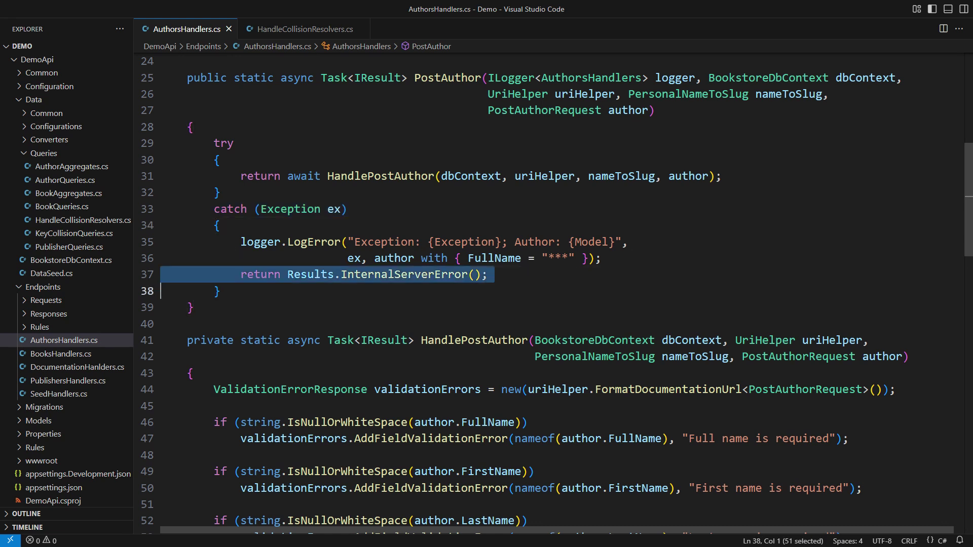
key(Escape)
key(Up)
key(Up)
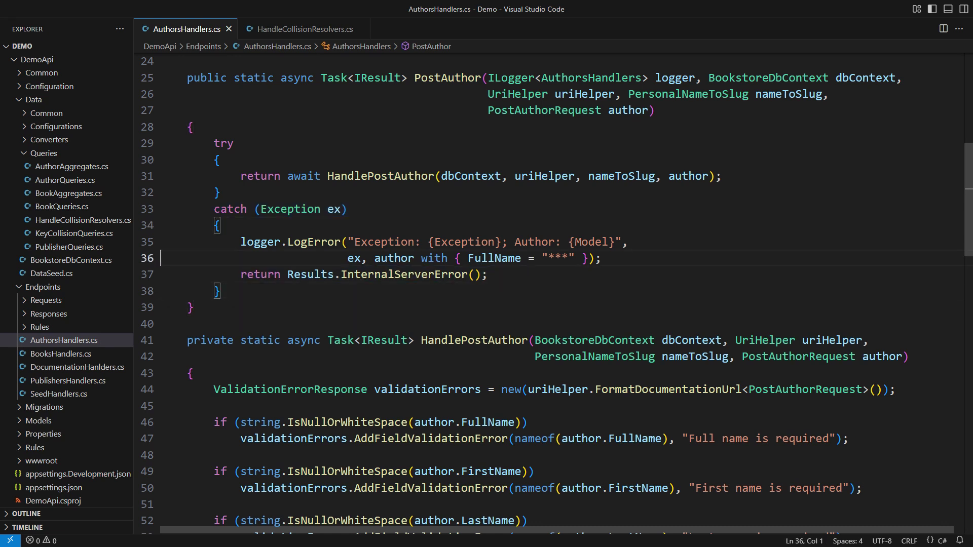
key(Up)
key(shift+Down)
key(shift+Down)
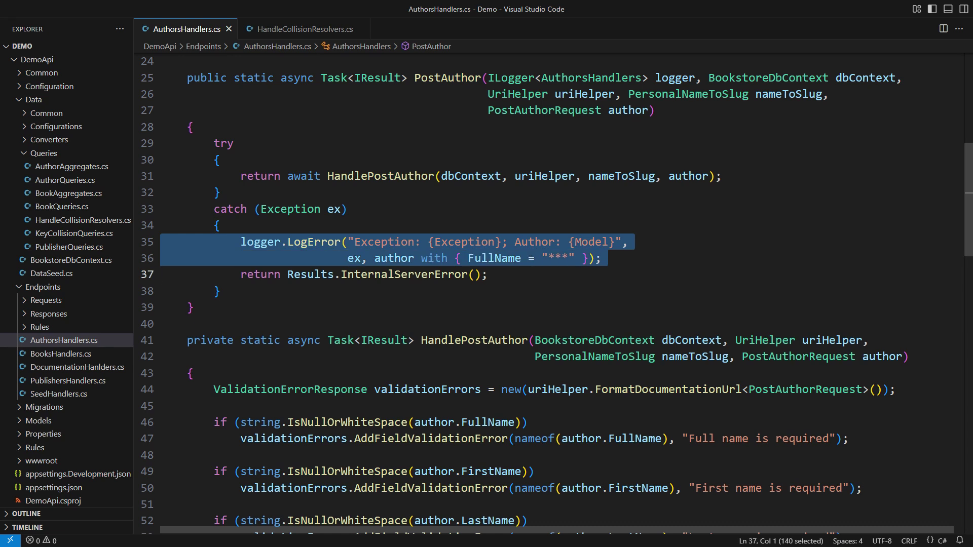